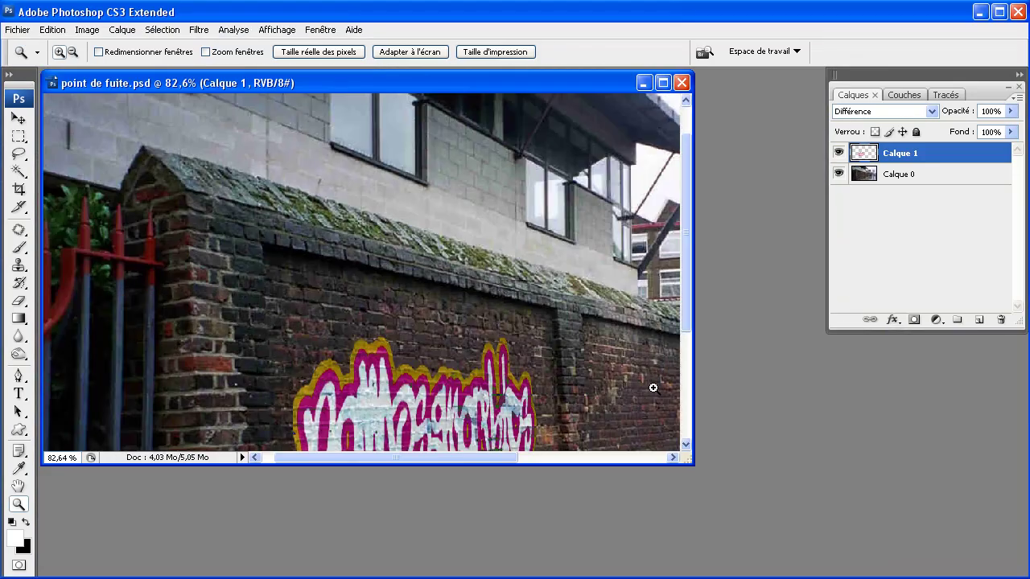
Delete the existing graffiti layer Calque 1 and maximize the point de fuite.psd document window
left_click_drag(900, 159, 1000, 319)
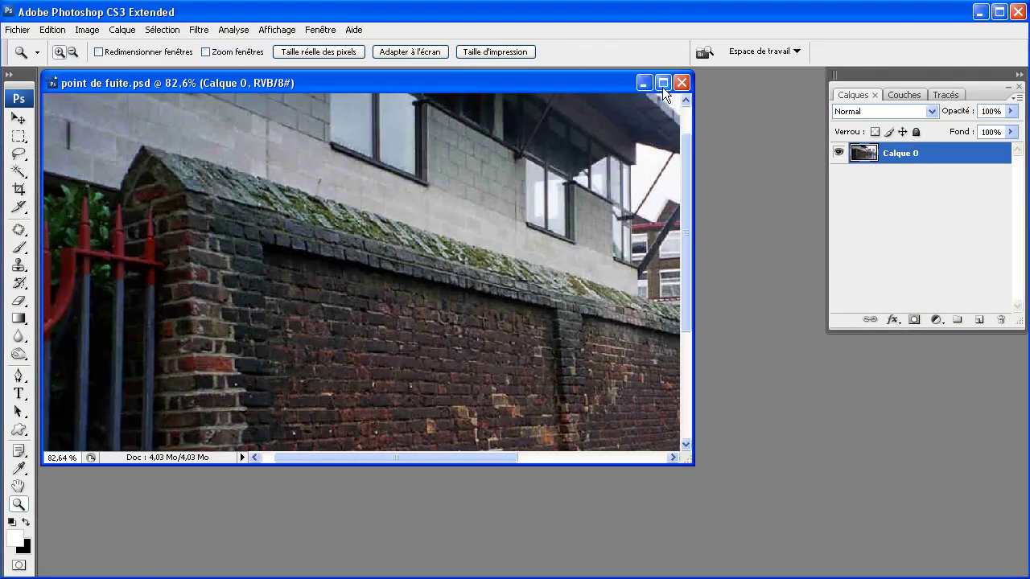
left_click(662, 83)
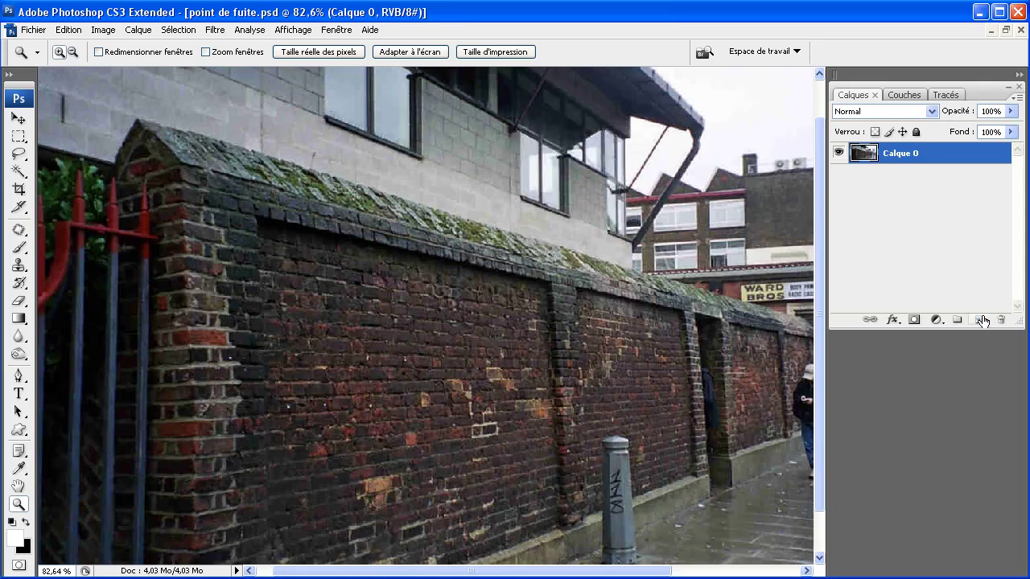
Activate the Horizontal Type tool with white (ffffff) as the foreground colour
left_click(19, 393)
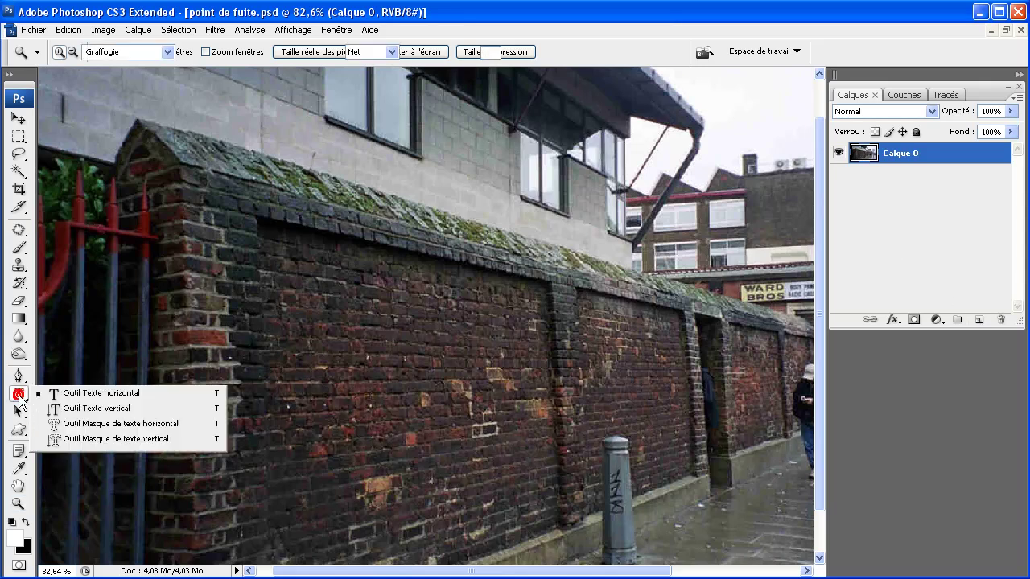
left_click(70, 394)
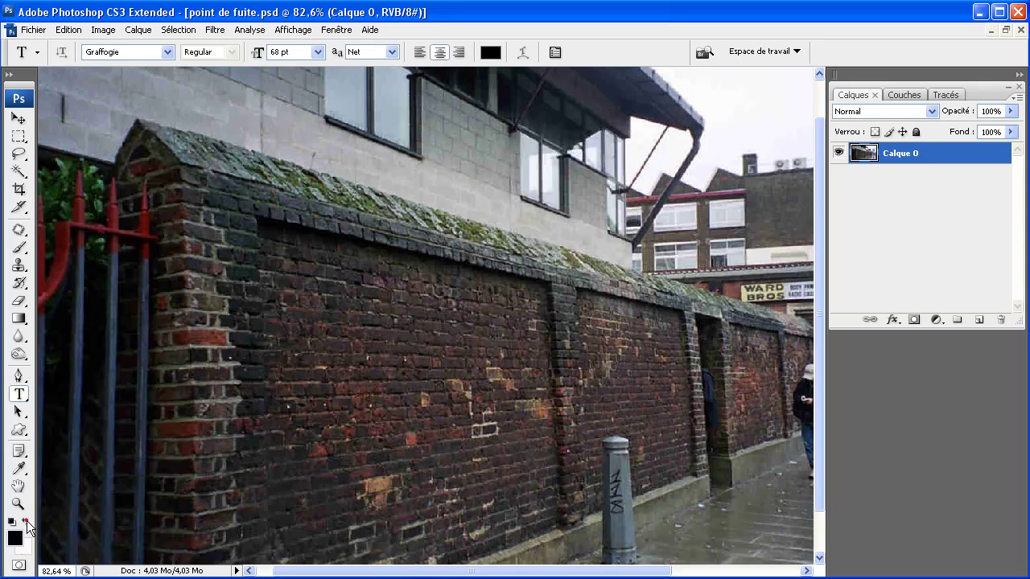
left_click(16, 536)
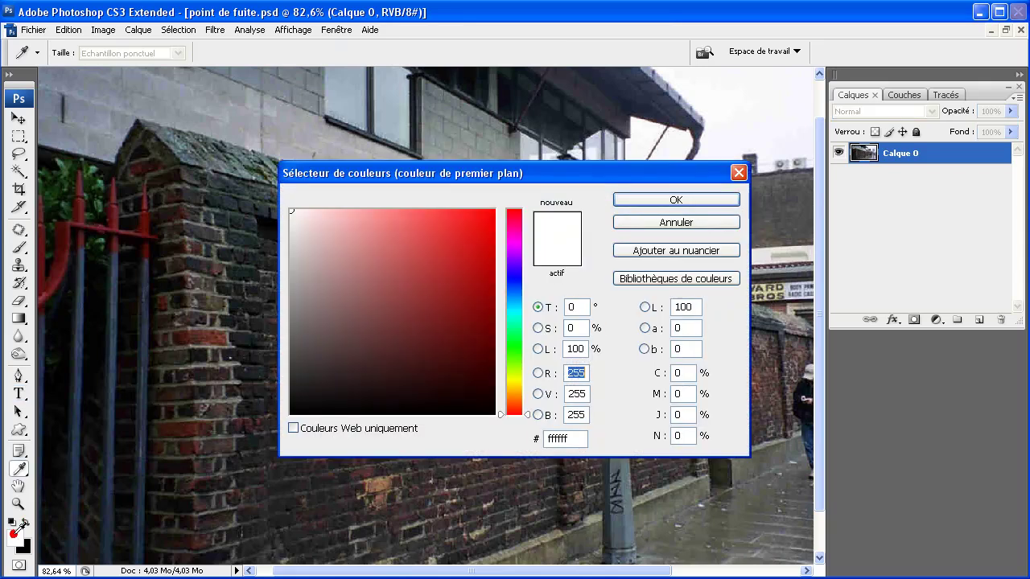
left_click(648, 200)
key("t")
left_click(25, 521)
left_click(25, 522)
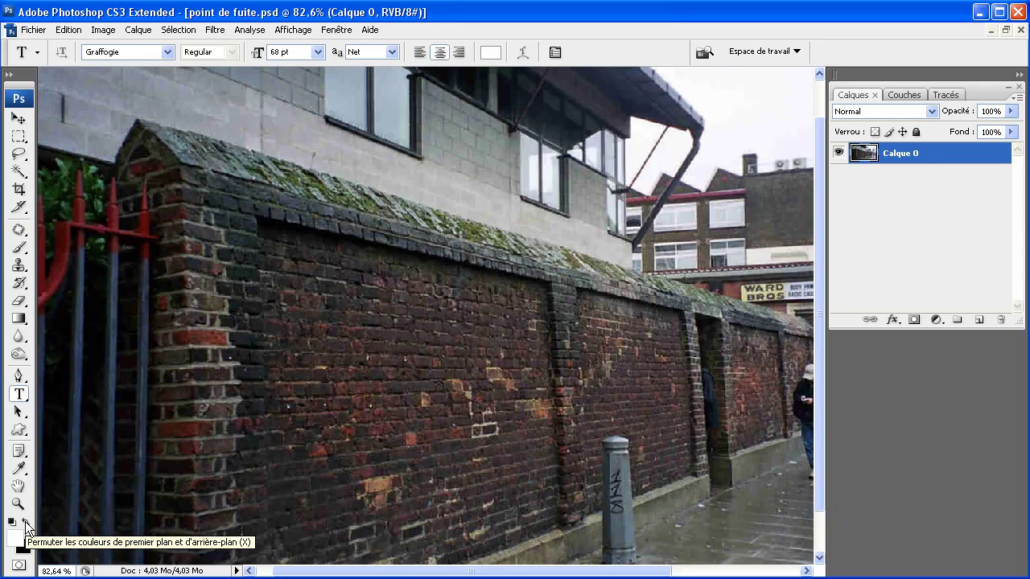
left_click(25, 521)
left_click(24, 521)
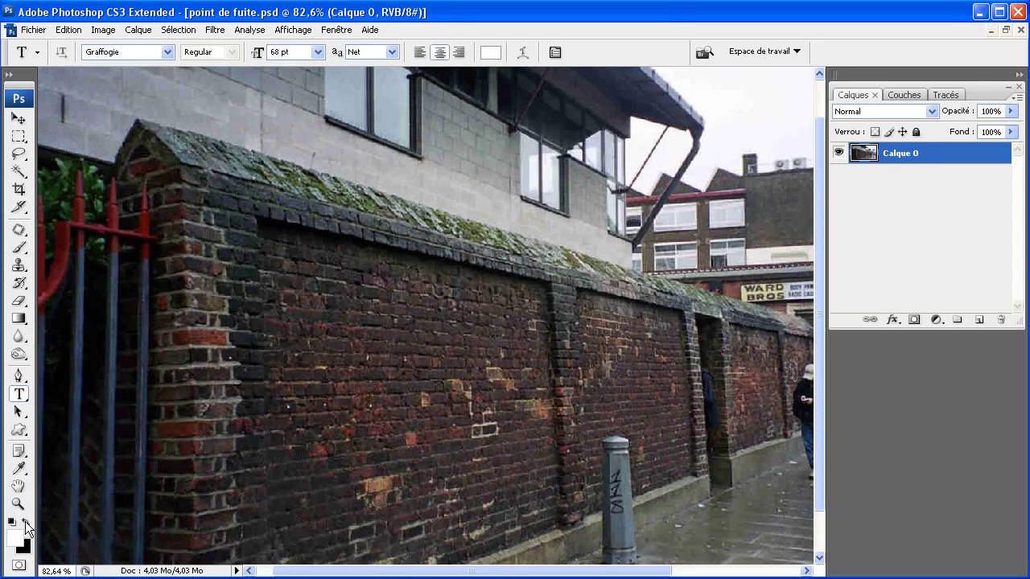
Add the text "namosgraphics" in the Graffogie font on the first large panel of the brick wall
left_click(166, 53)
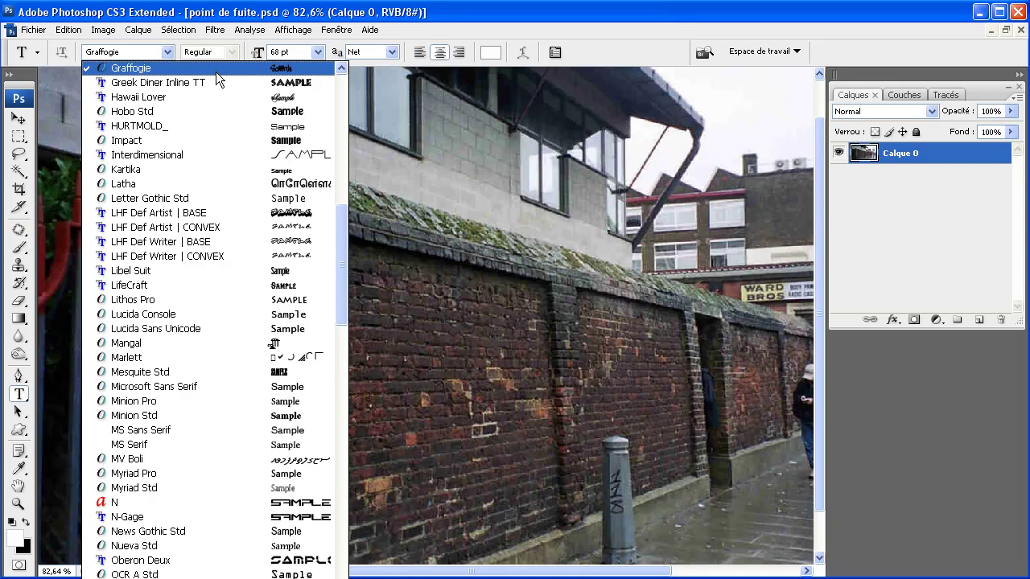
left_click(478, 13)
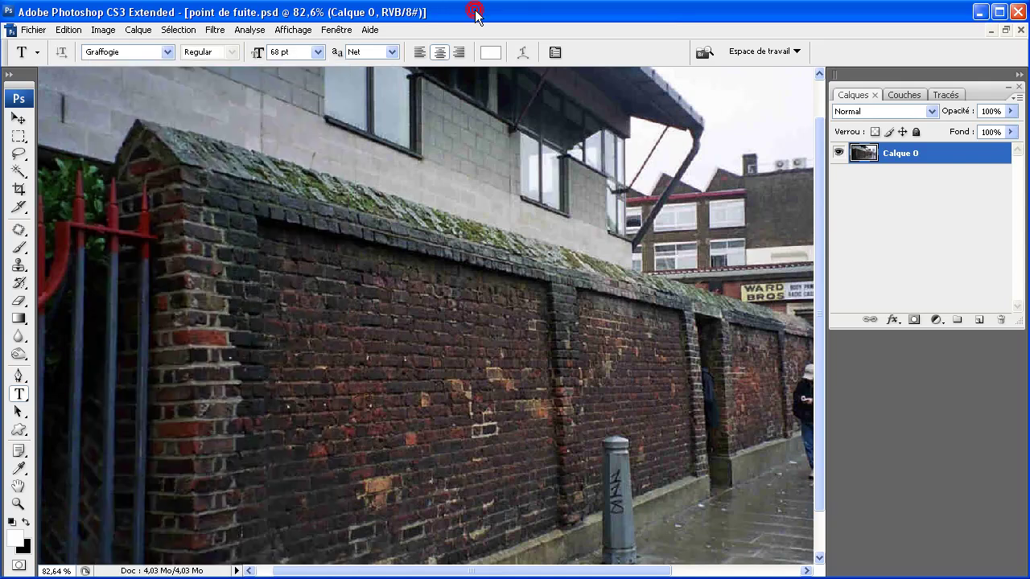
left_click(366, 361)
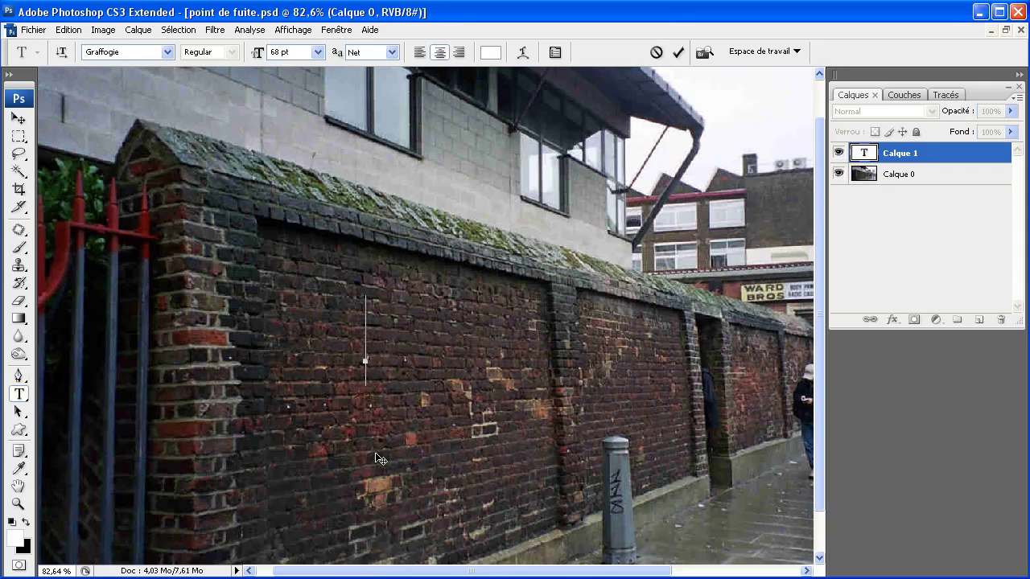
type("namosgraphics")
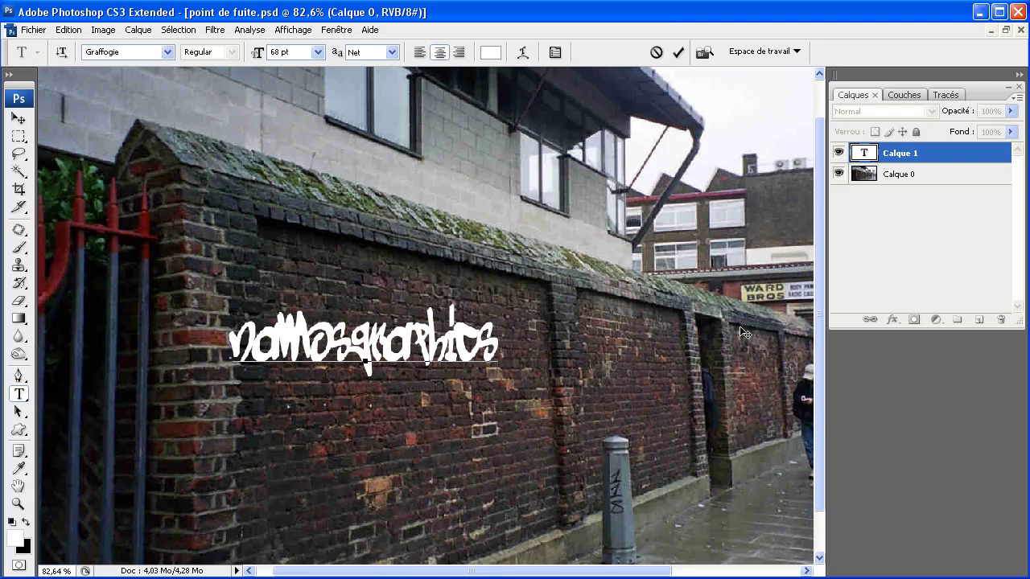
Set the graffiti text's size to 62 pt and move it slightly down and right on the wall panel
double_click(864, 152)
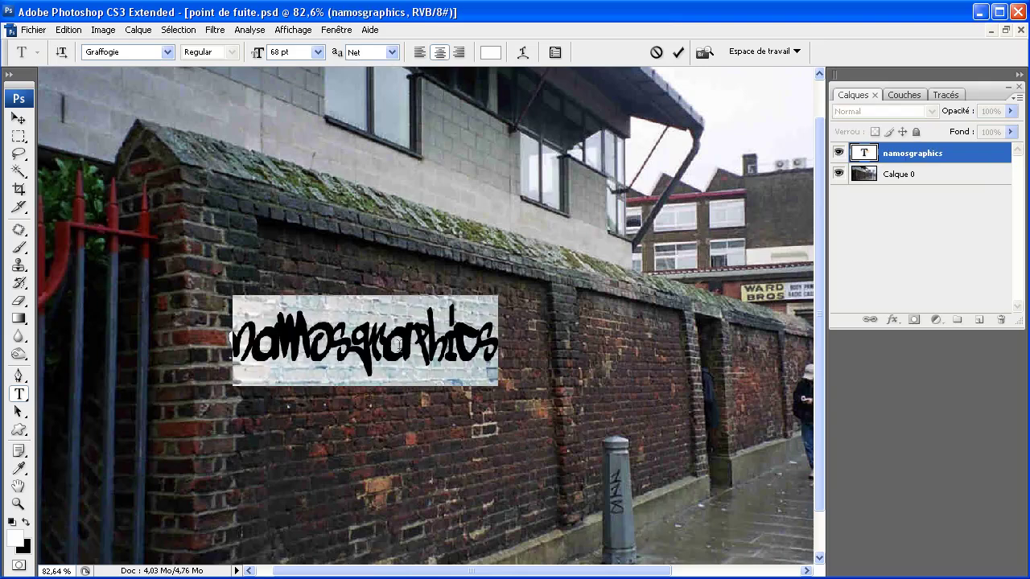
mouse_move(262, 53)
left_mouse_down()
mouse_move(272, 53)
mouse_move(254, 53)
left_mouse_up()
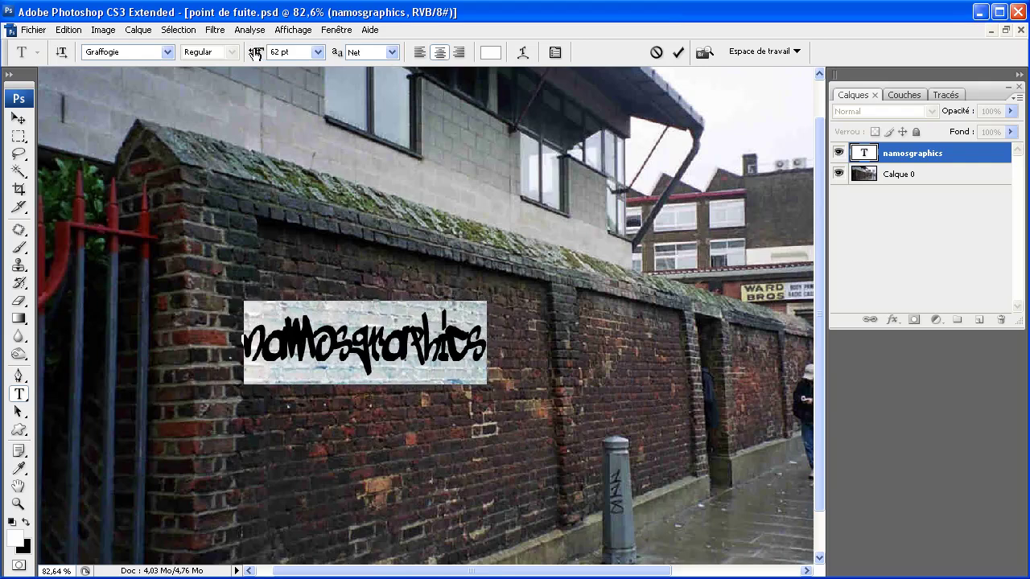
left_click(18, 120)
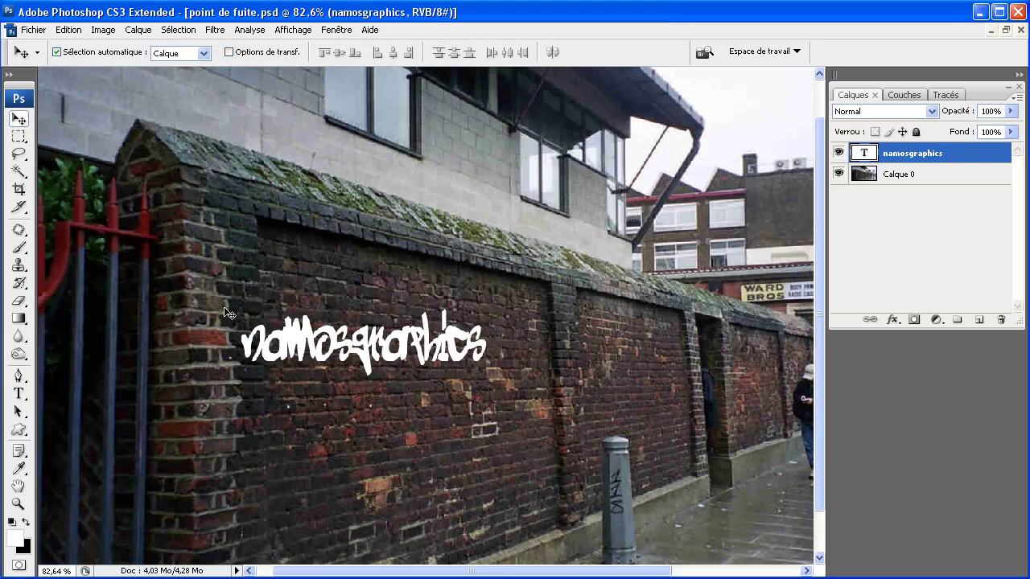
left_click_drag(288, 348, 334, 385)
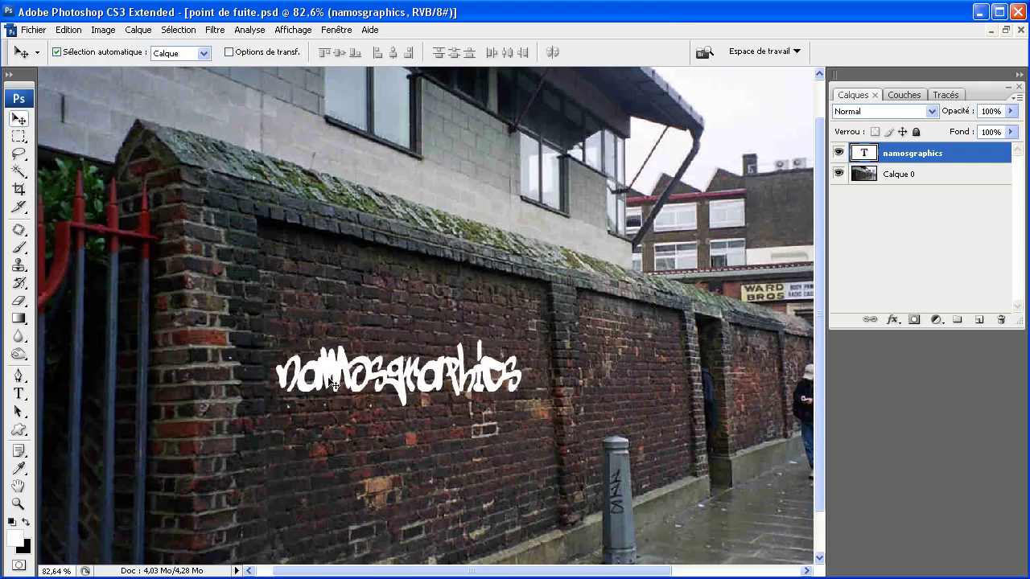
Add a red 7 px outside stroke layer style to the namosgraphics text
double_click(965, 154)
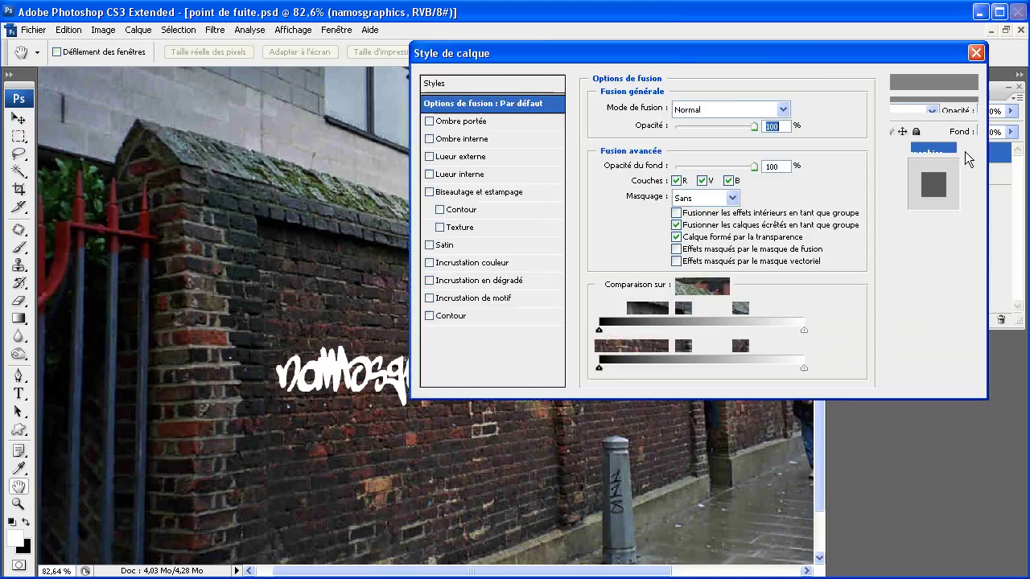
left_click(521, 315)
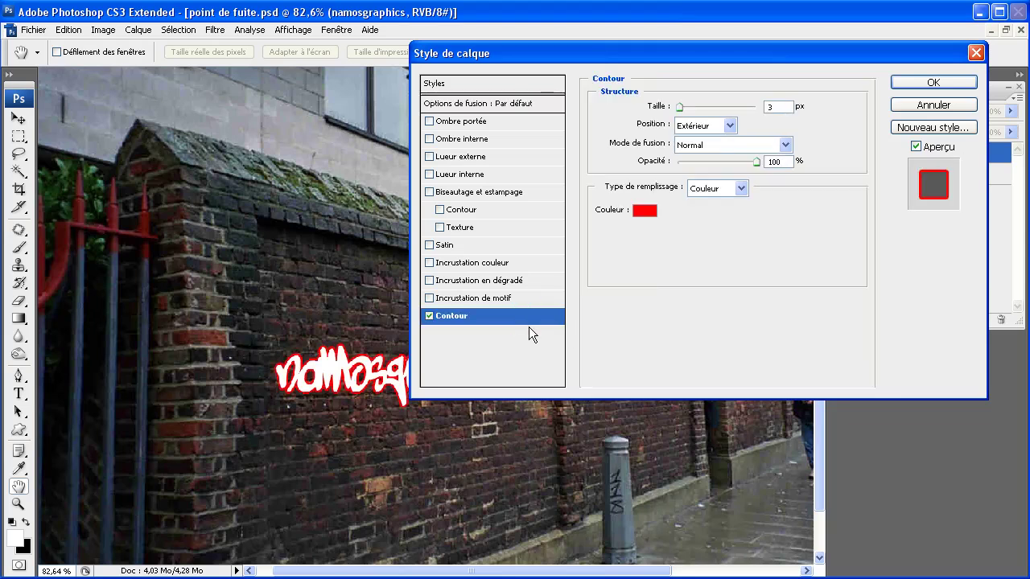
left_click(681, 105)
left_click_drag(681, 104, 683, 104)
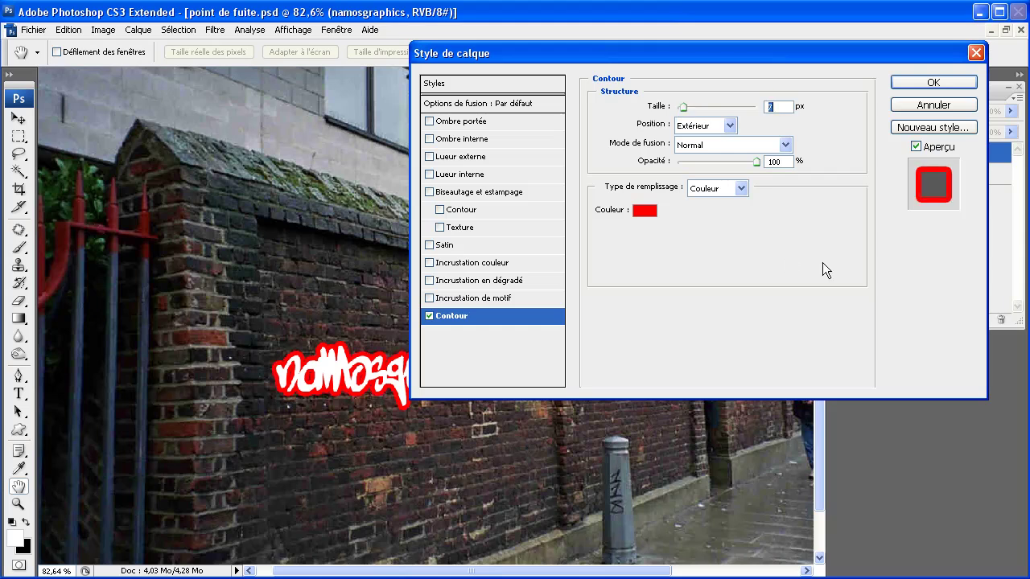
left_click(939, 80)
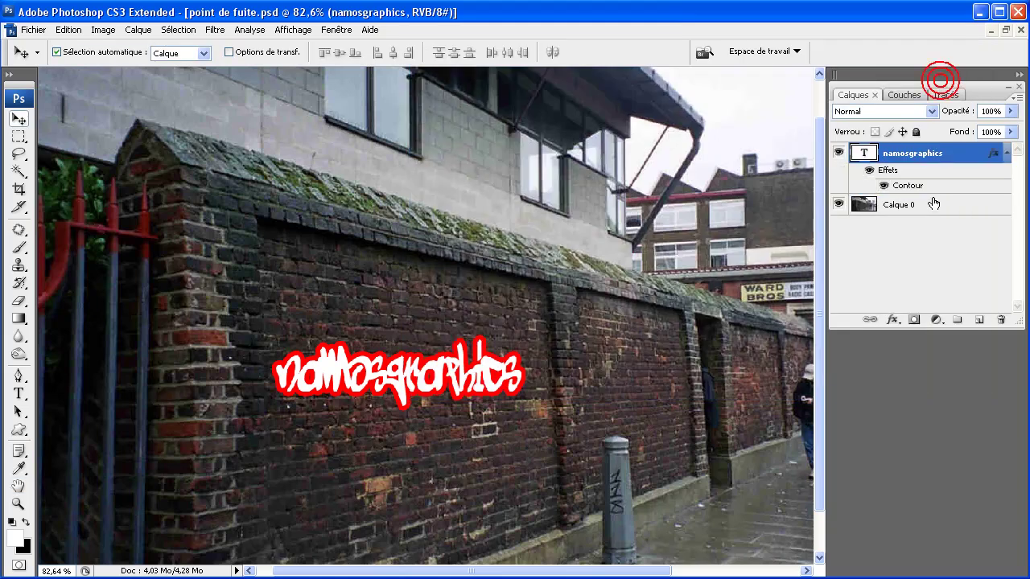
Convert the text layer to a smart object and give it a second outside stroke in yellow, 8 px wide
right_click(962, 155)
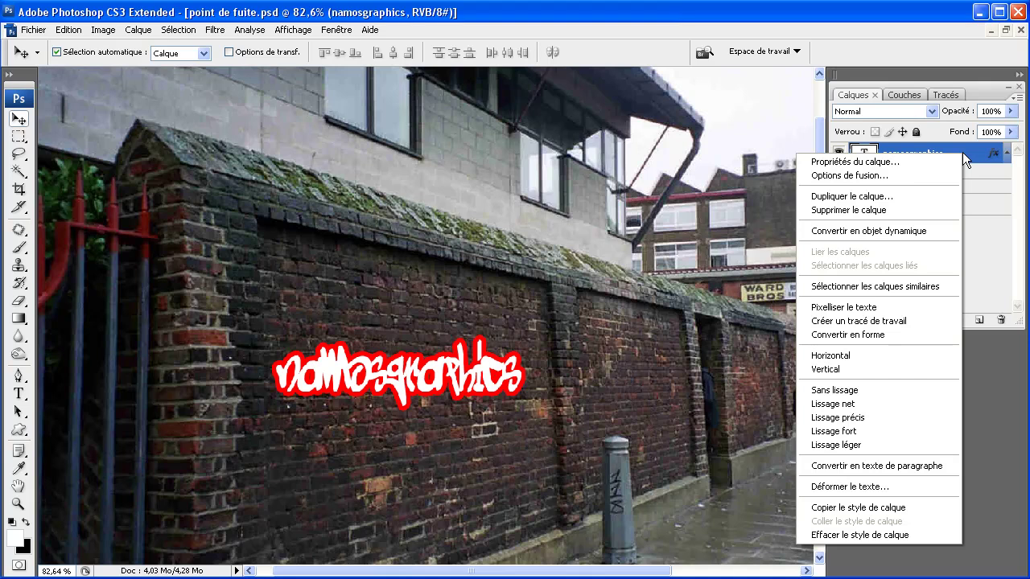
left_click(904, 231)
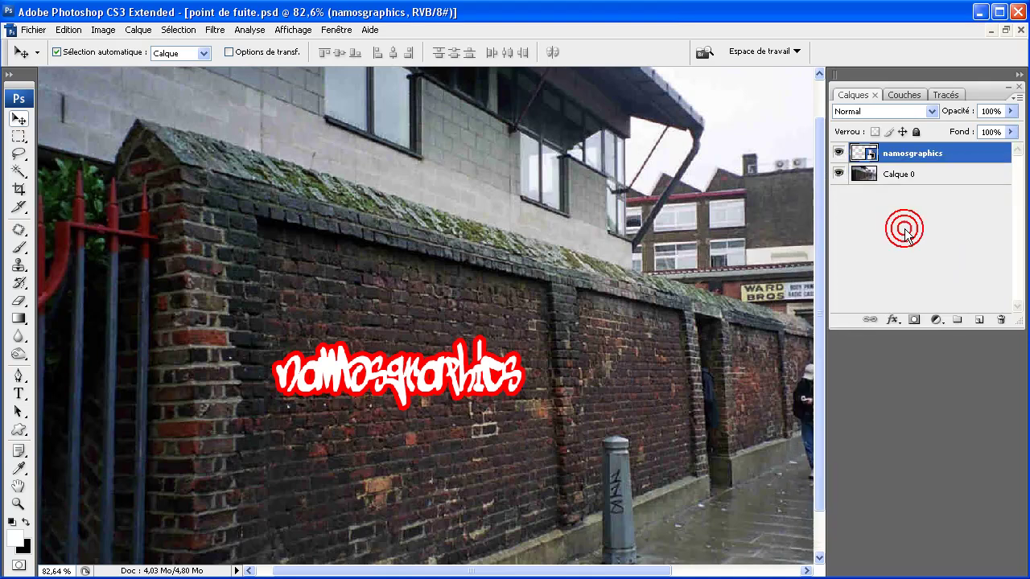
double_click(962, 153)
left_click(465, 315)
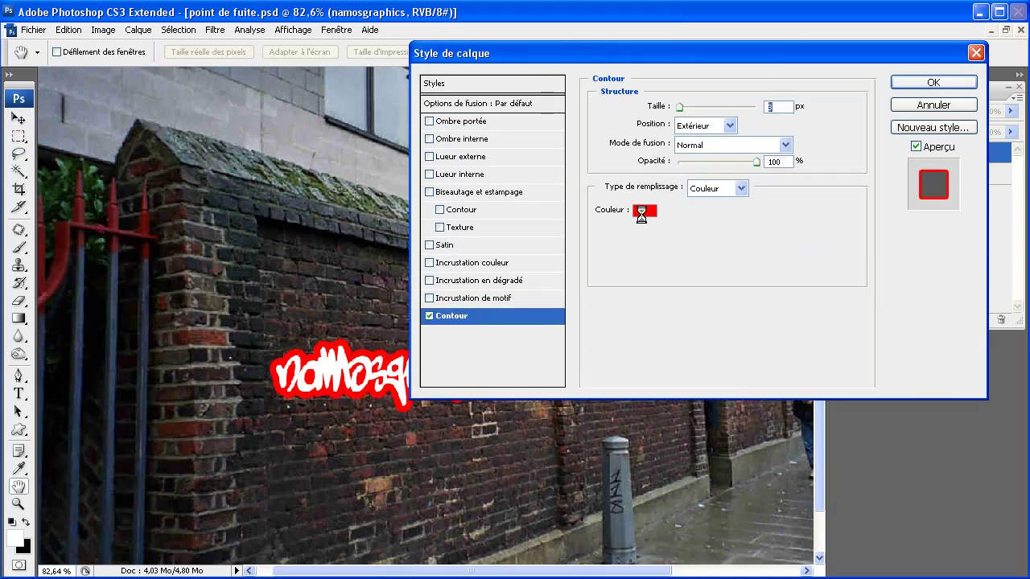
left_click(644, 211)
left_click_drag(514, 378, 514, 379)
left_click(668, 198)
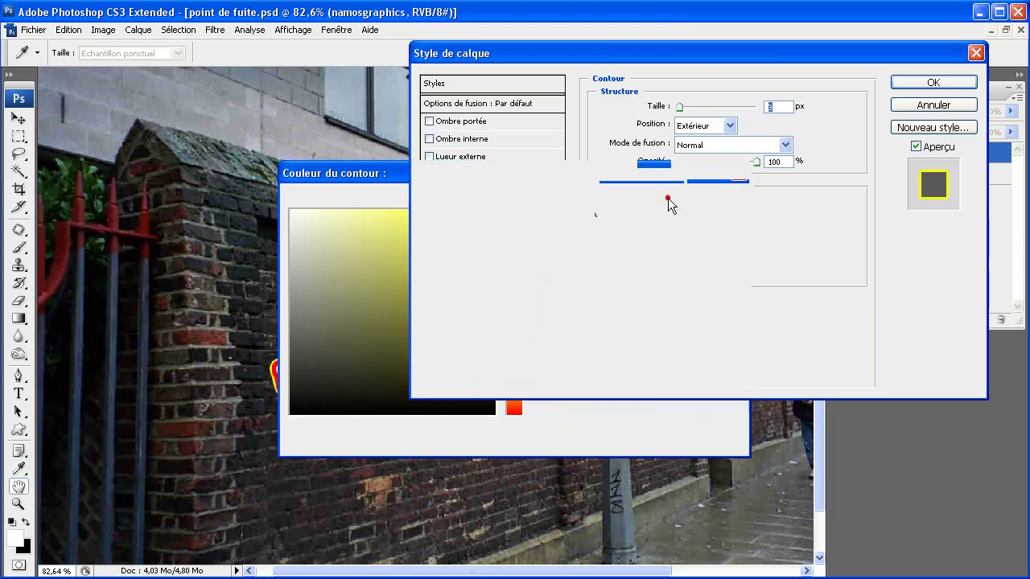
left_click_drag(687, 106, 683, 105)
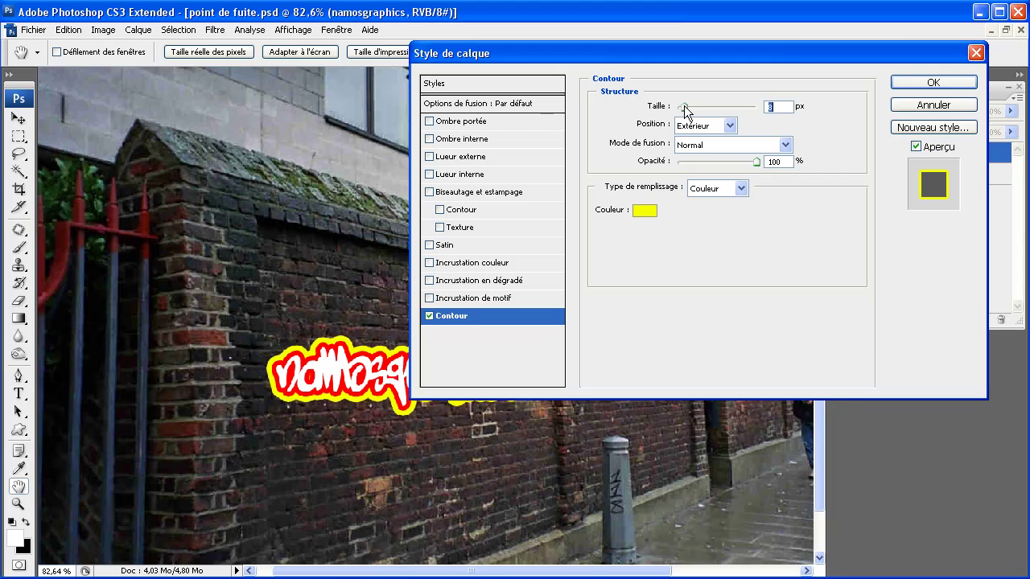
left_click(933, 82)
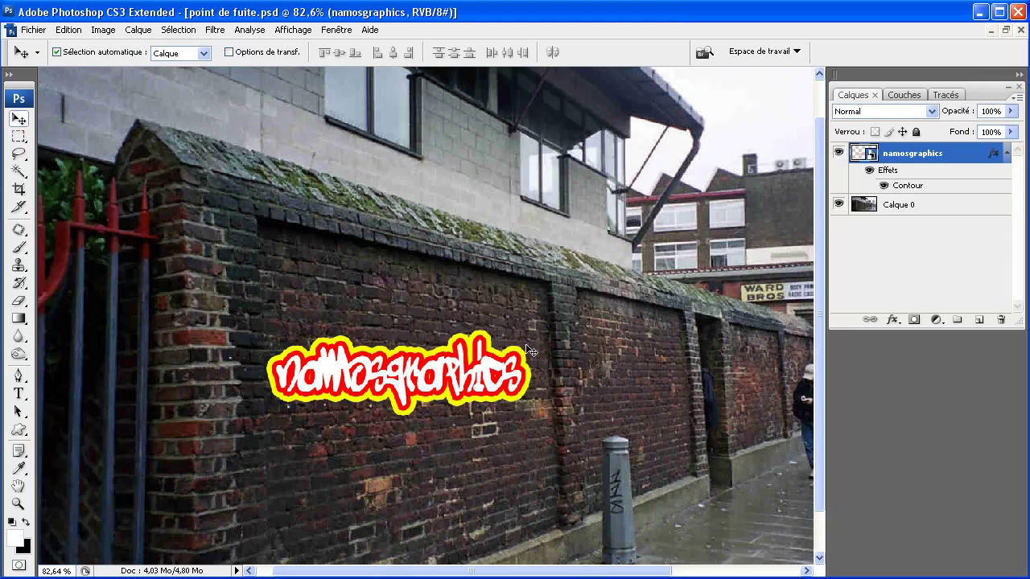
Convert the namosgraphics layer to a smart object again to embed the yellow stroke, and rasterize the layer
right_click(956, 153)
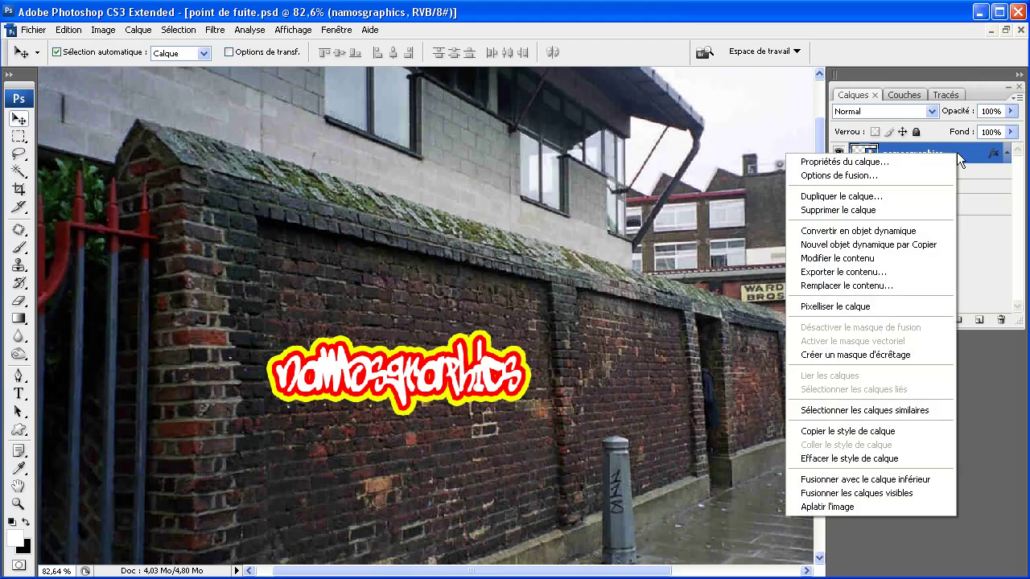
left_click(928, 231)
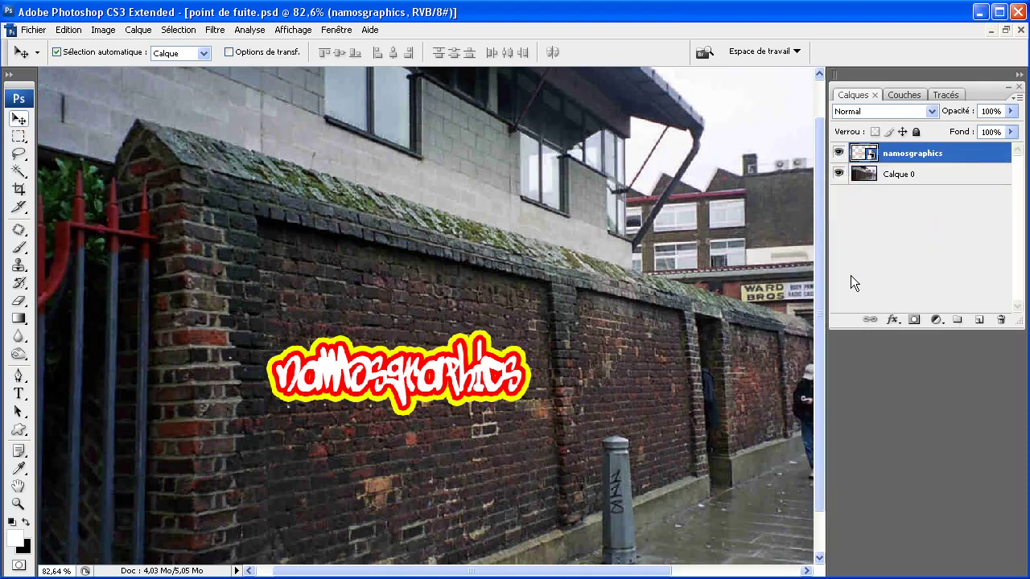
right_click(962, 157)
left_click(892, 308)
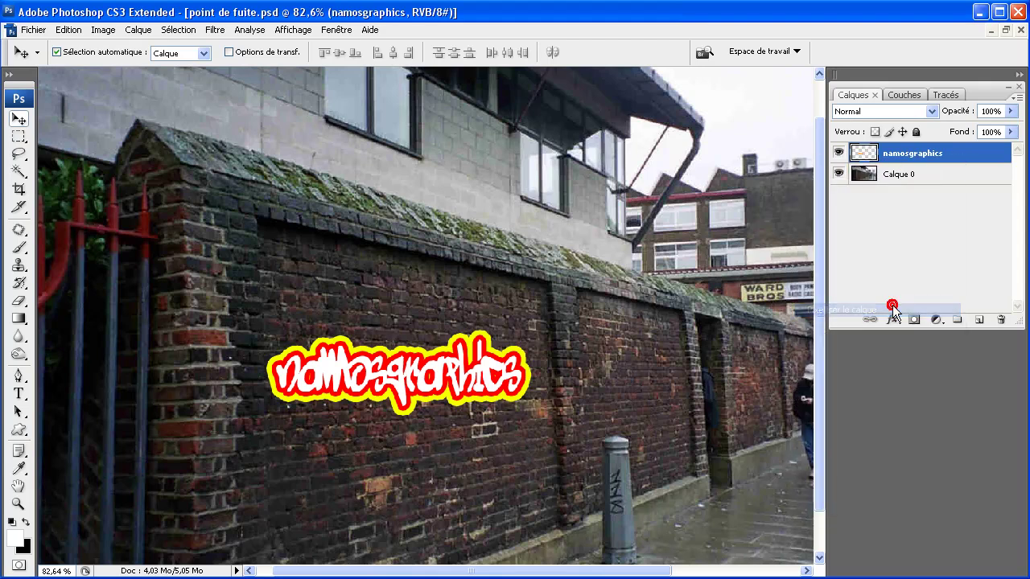
Add an empty layer above the graffiti and load the namosgraphics layer's pixels as a selection
left_click(979, 319)
left_click(938, 178)
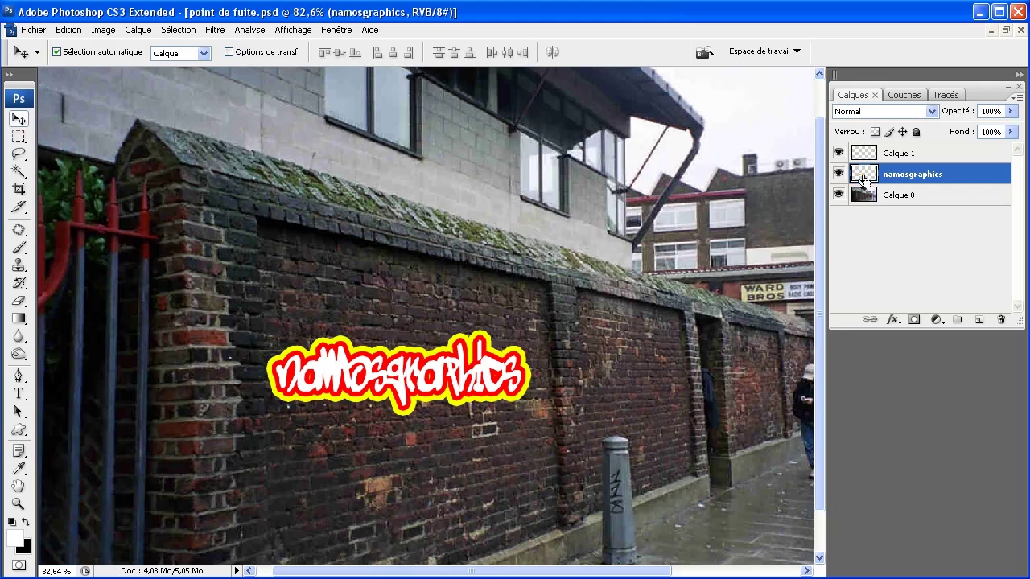
left_click(863, 178, "ctrl")
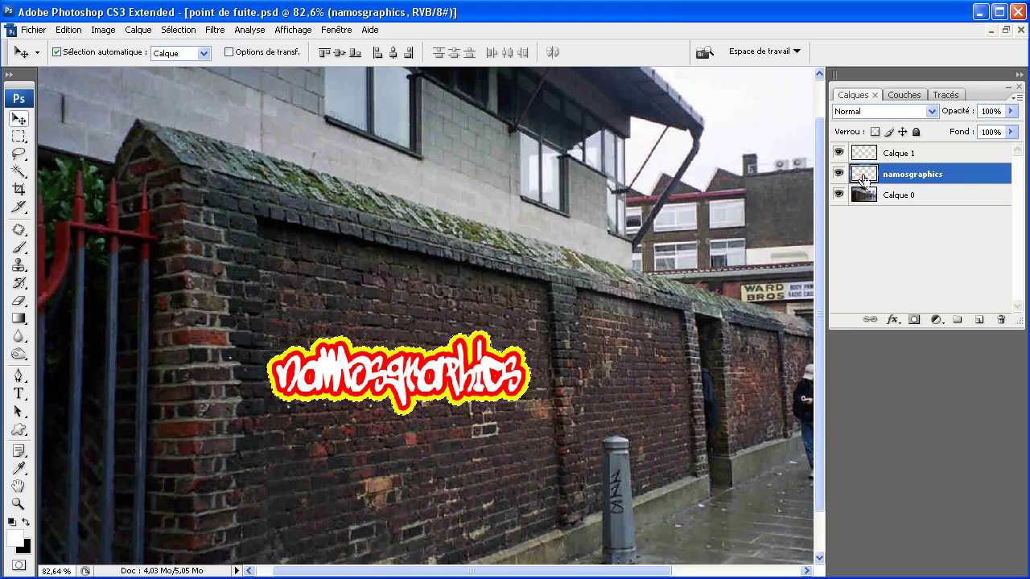
left_click(18, 503)
left_click(320, 391)
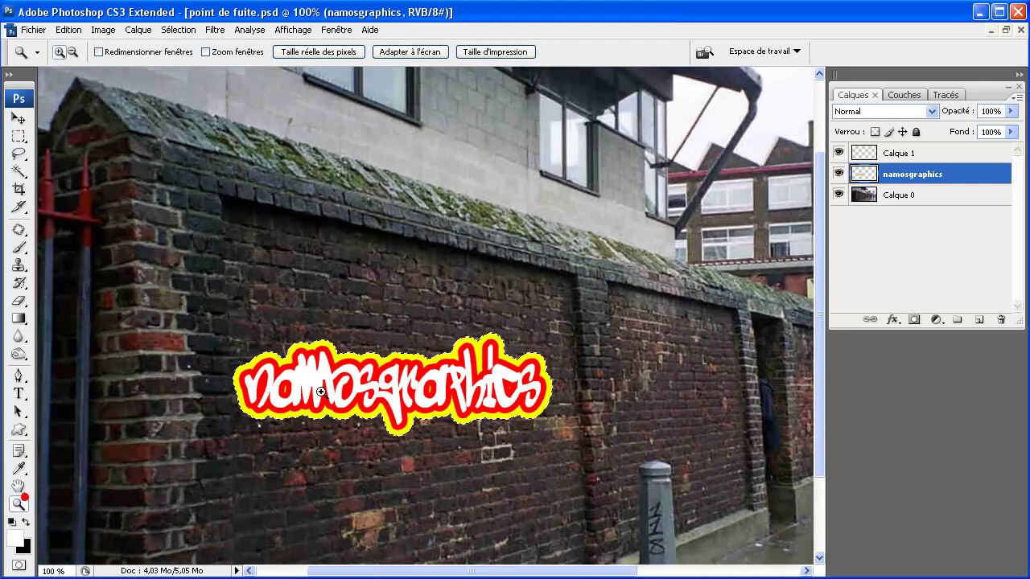
left_click_drag(203, 323, 625, 493)
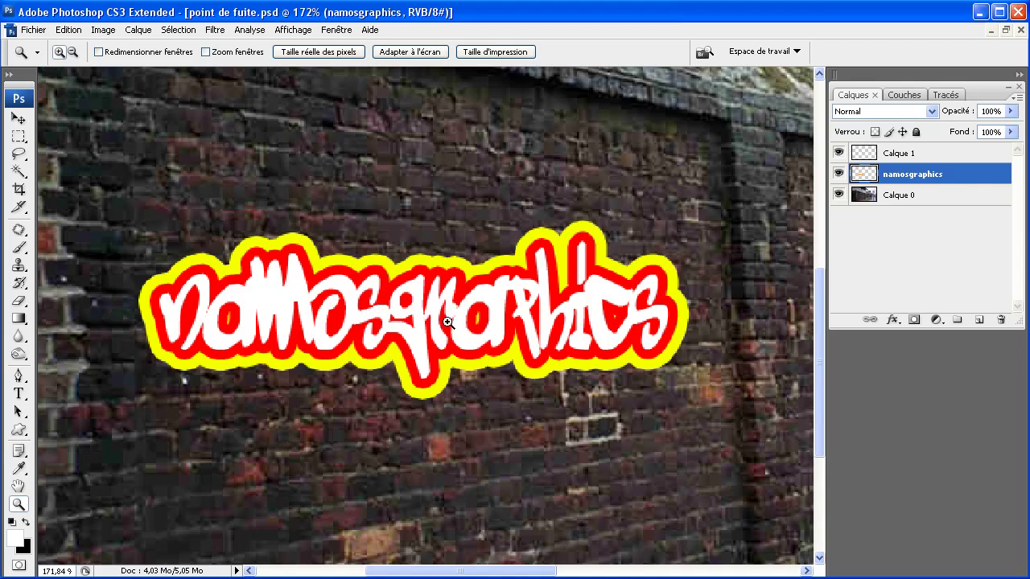
Hide the namosgraphics layer and make the empty layer Calque 1 active, with the whole photo in view
left_click(839, 175)
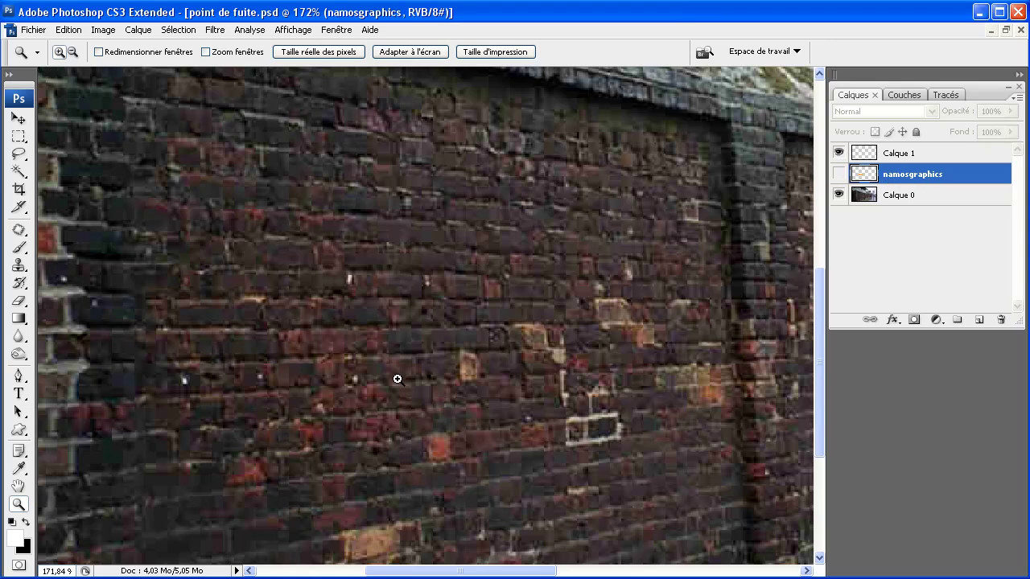
left_click(936, 161)
scroll(406, 432, "down", 5)
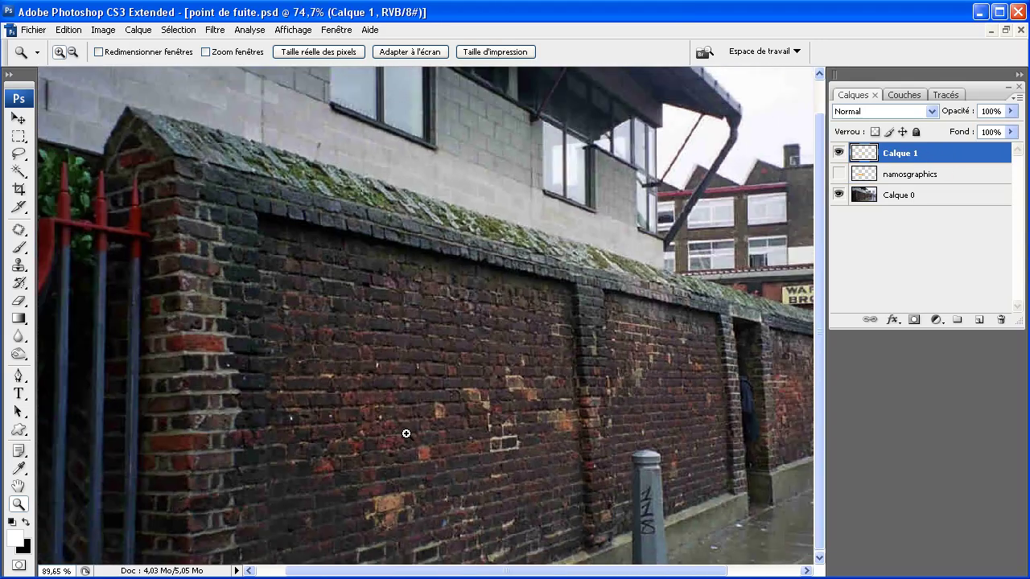
scroll(409, 440, "down", 1)
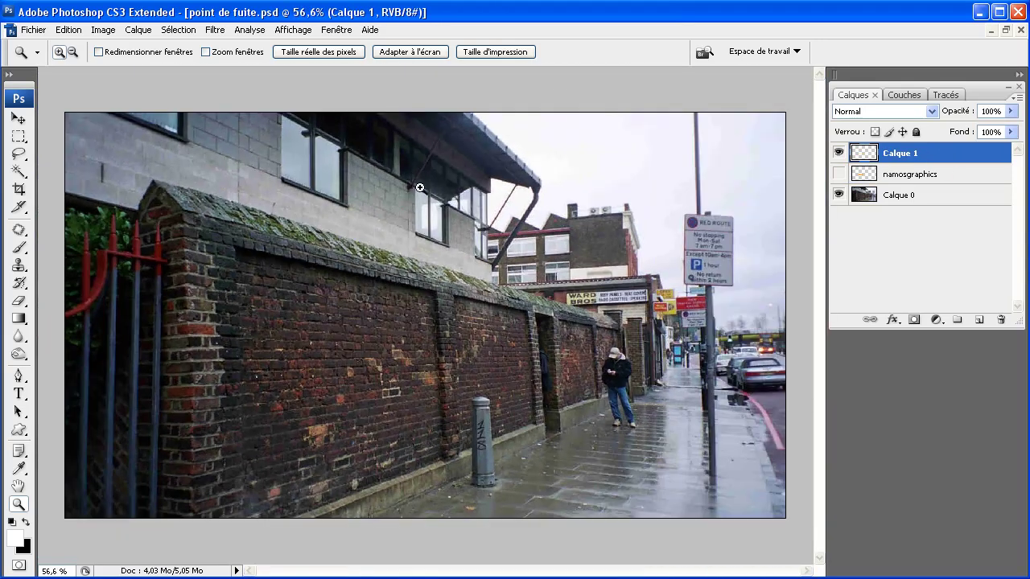
Open the Vanishing Point filter on Calque 1 and delete the existing perspective plane from the brick wall
left_click(214, 30)
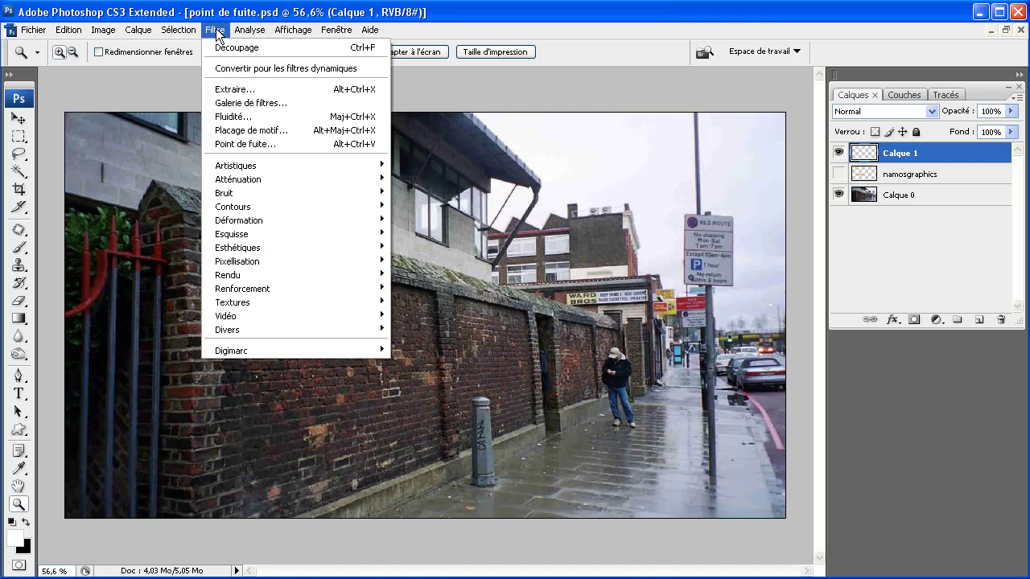
left_click(259, 143)
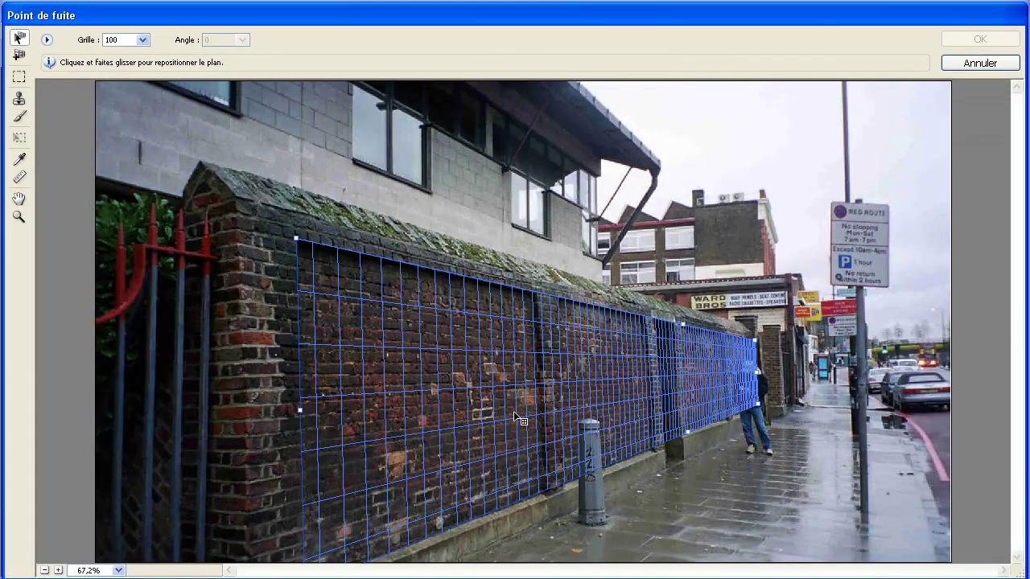
key("Delete")
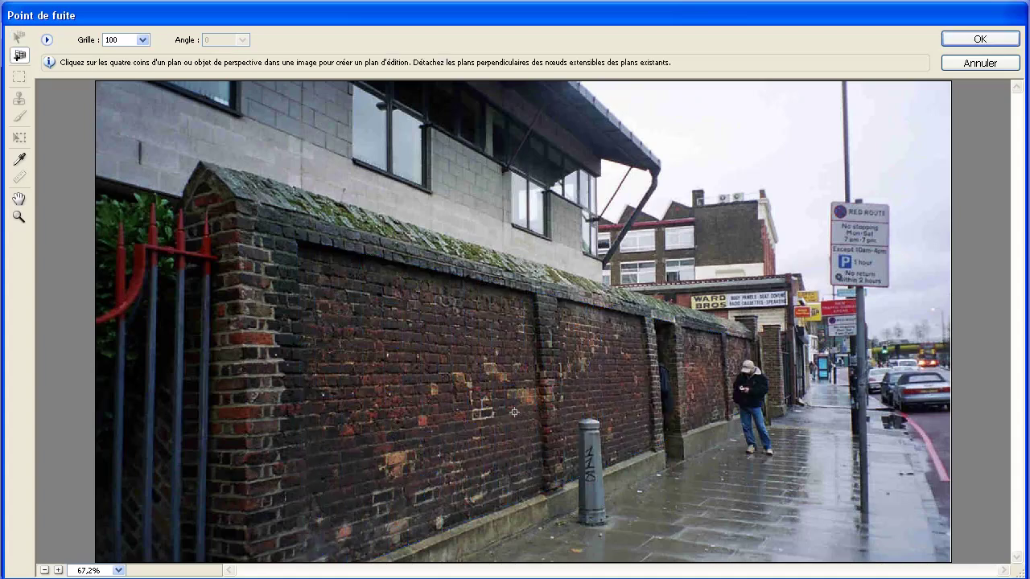
Create a four-corner perspective plane over the recessed brick face, from the near end of the wall to the man standing beside it
key("h")
left_click_drag(505, 412, 521, 354)
left_click(297, 239)
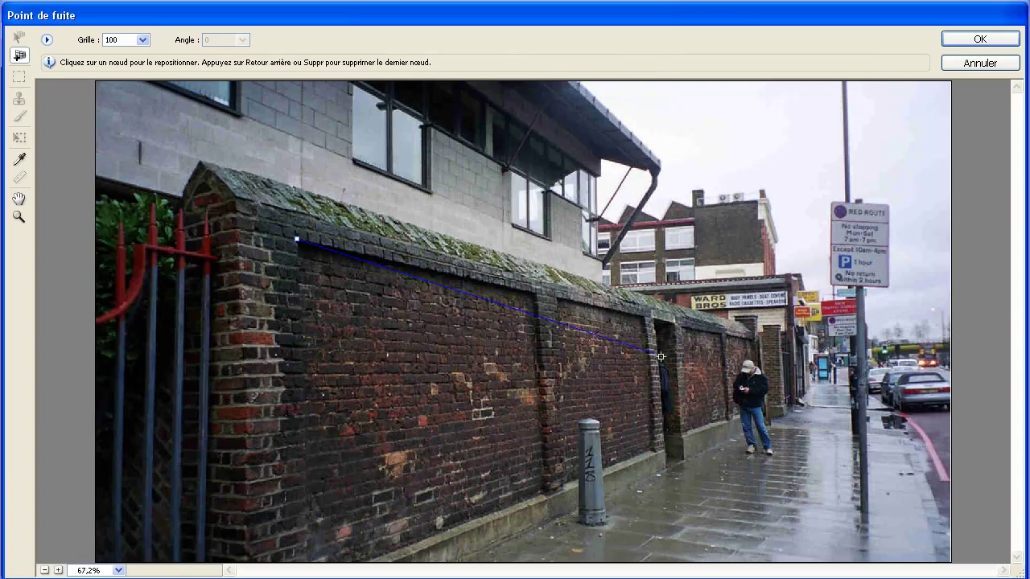
left_click(754, 339)
left_click(759, 411)
left_click(308, 560)
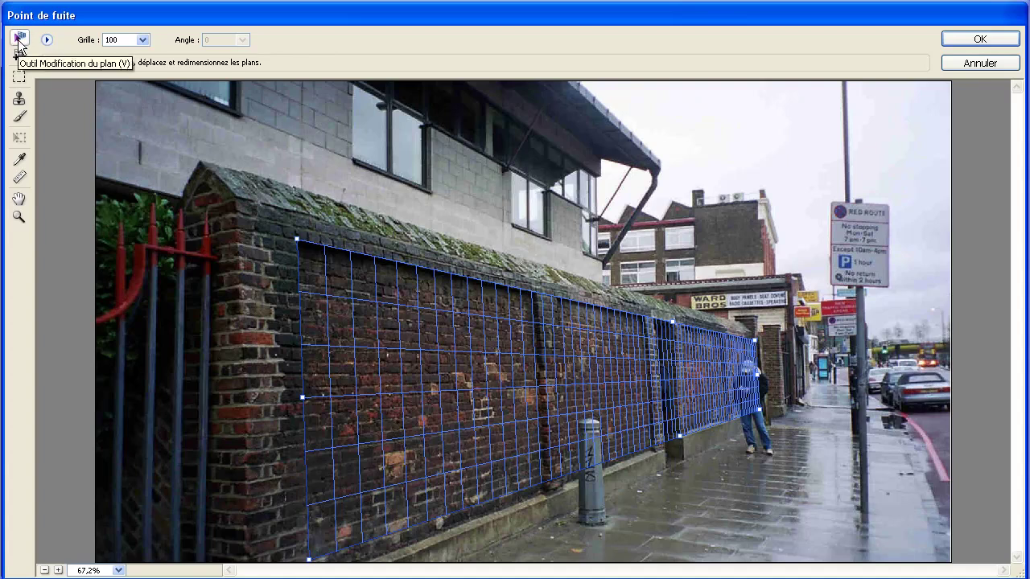
Reposition the plane and adjust its corners and near edge to align the grid with the recessed brickwork's perspective
mouse_move(309, 560)
left_mouse_down()
mouse_move(336, 573)
mouse_move(368, 566)
mouse_move(361, 575)
mouse_move(301, 558)
left_mouse_up()
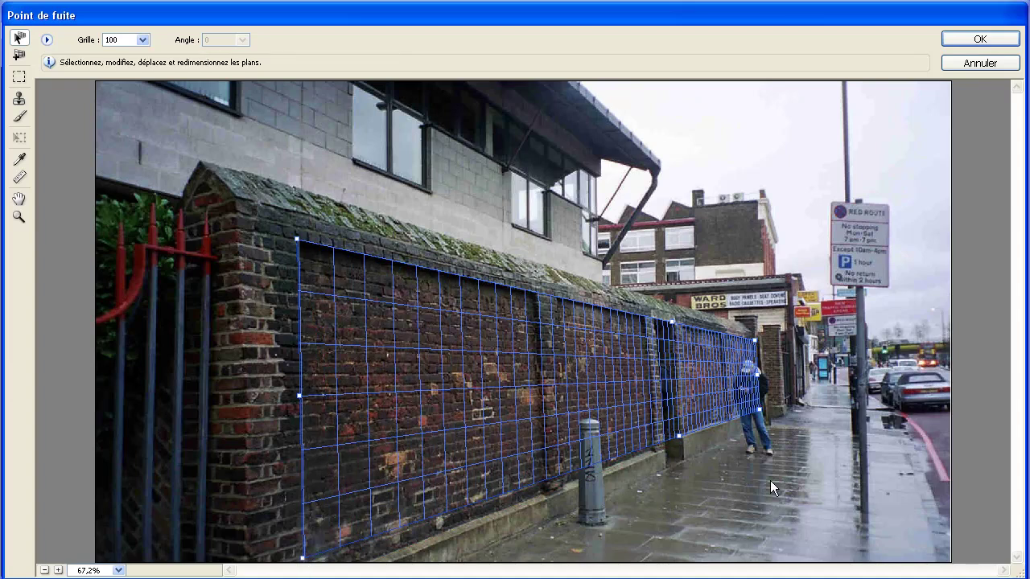
left_click_drag(469, 502, 478, 518)
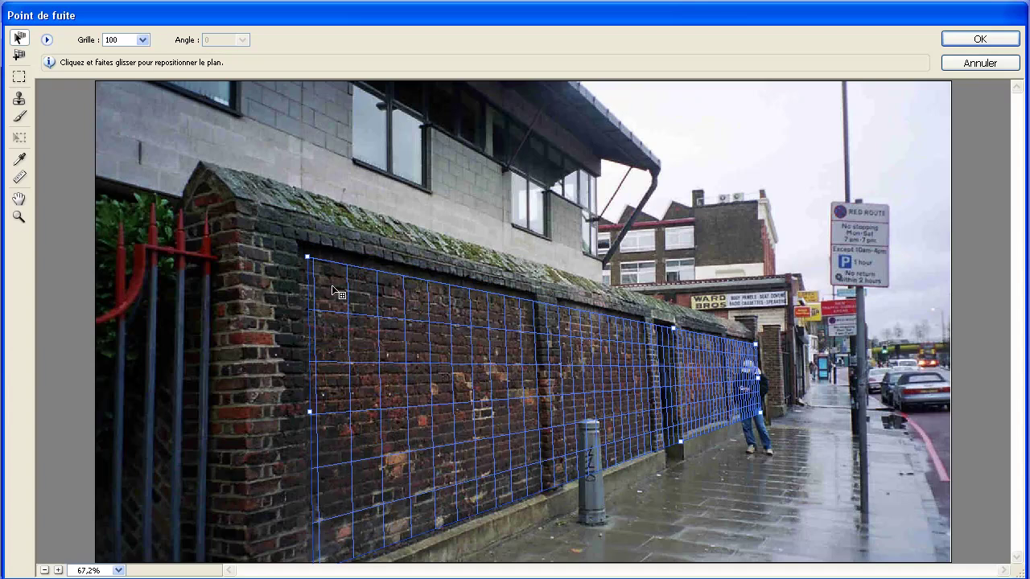
left_click_drag(308, 258, 299, 239)
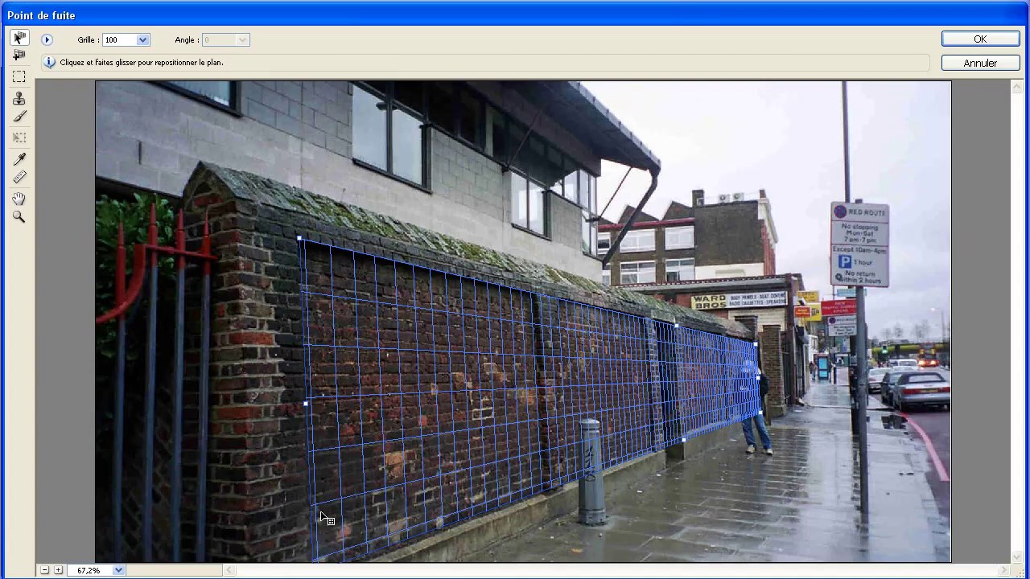
mouse_move(357, 316)
left_mouse_down()
mouse_move(361, 329)
mouse_move(356, 320)
left_mouse_up()
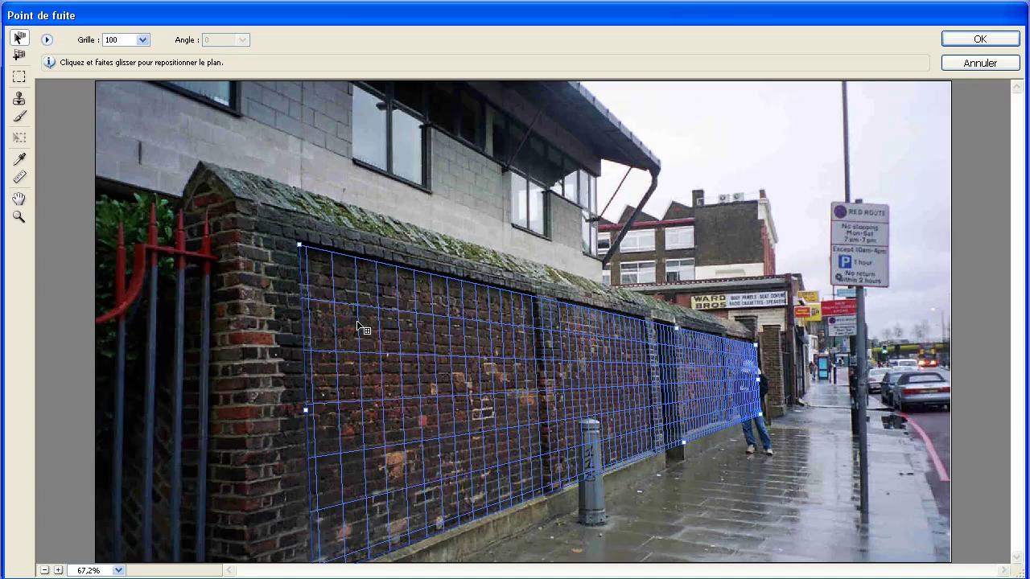
left_click_drag(300, 245, 299, 243)
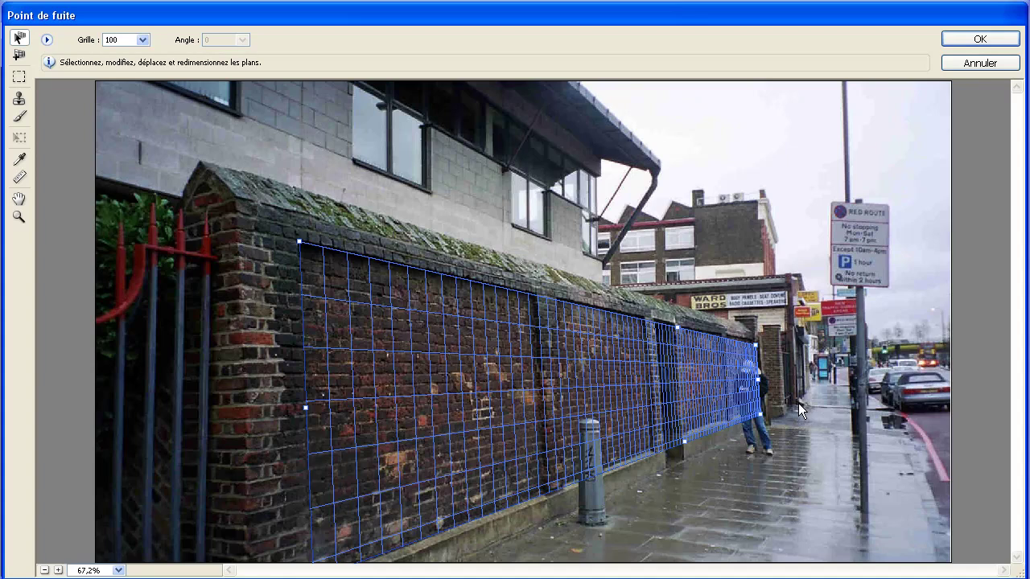
mouse_move(761, 420)
left_mouse_down()
mouse_move(748, 405)
mouse_move(759, 415)
left_mouse_up()
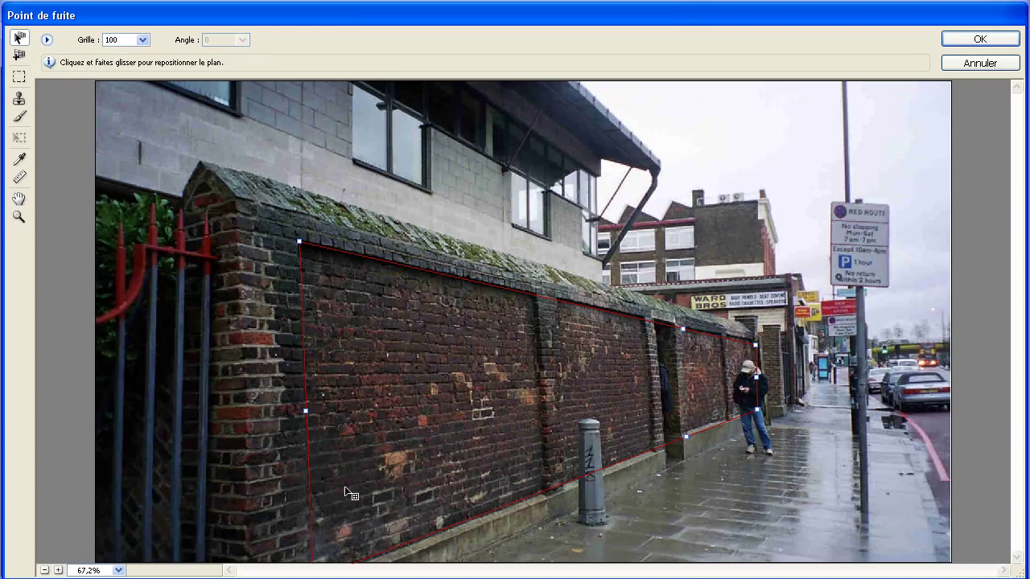
left_click_drag(300, 243, 308, 247)
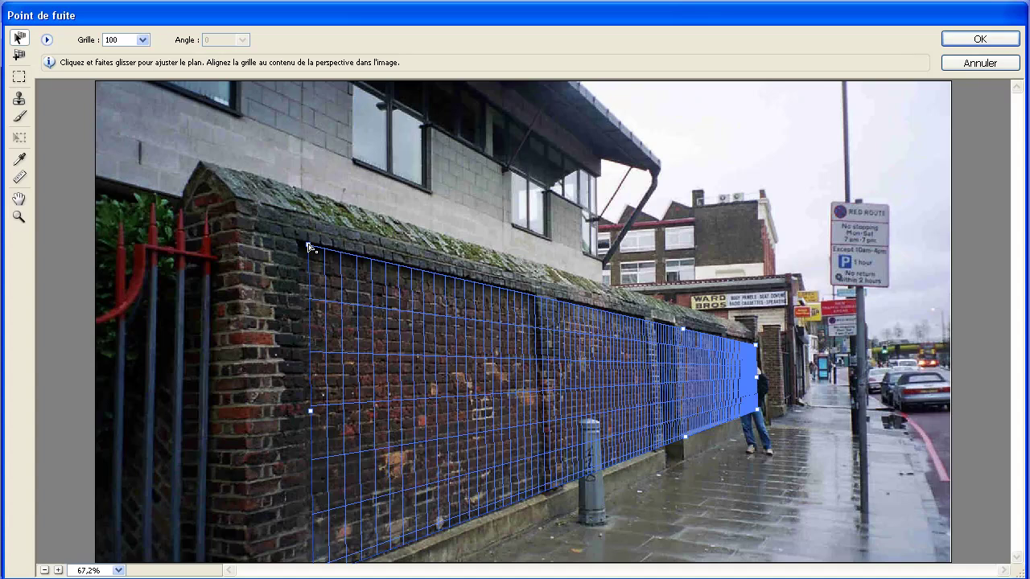
left_click_drag(310, 410, 307, 410)
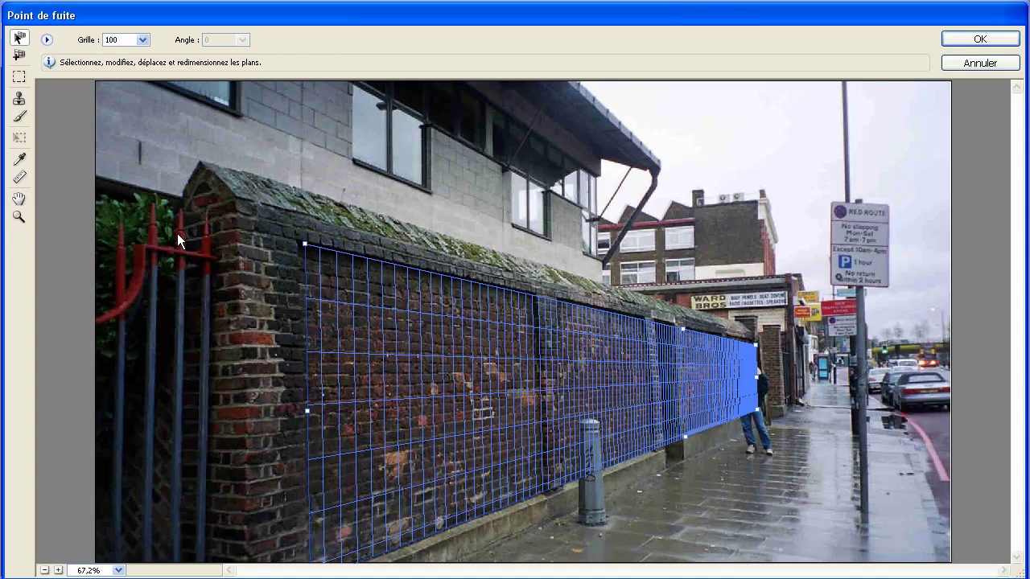
Paste the copied graffiti into the Vanishing Point filter and move it onto the wall plane with the Transform tool
key("alt")
key("ctrl+v")
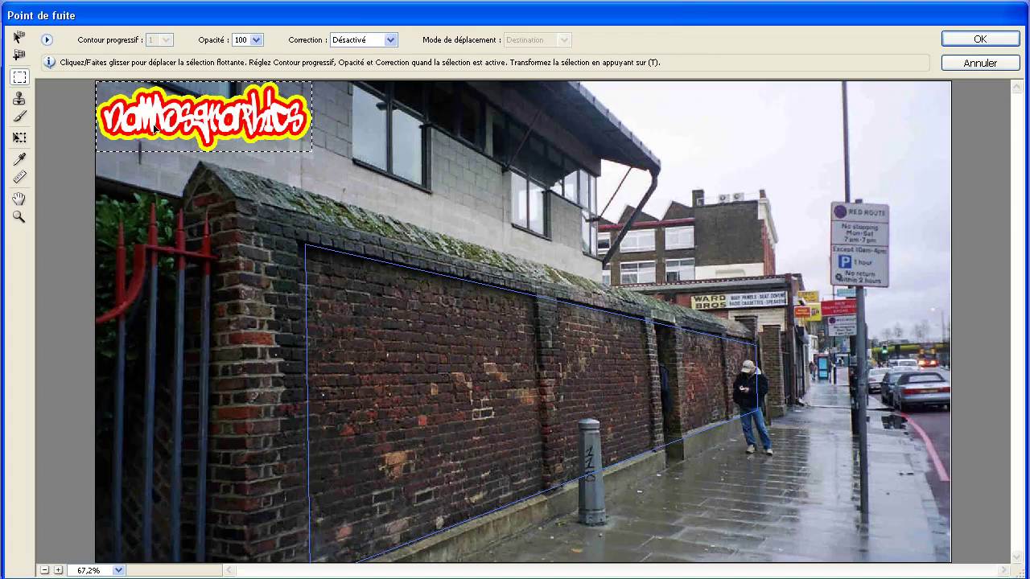
left_click(20, 140)
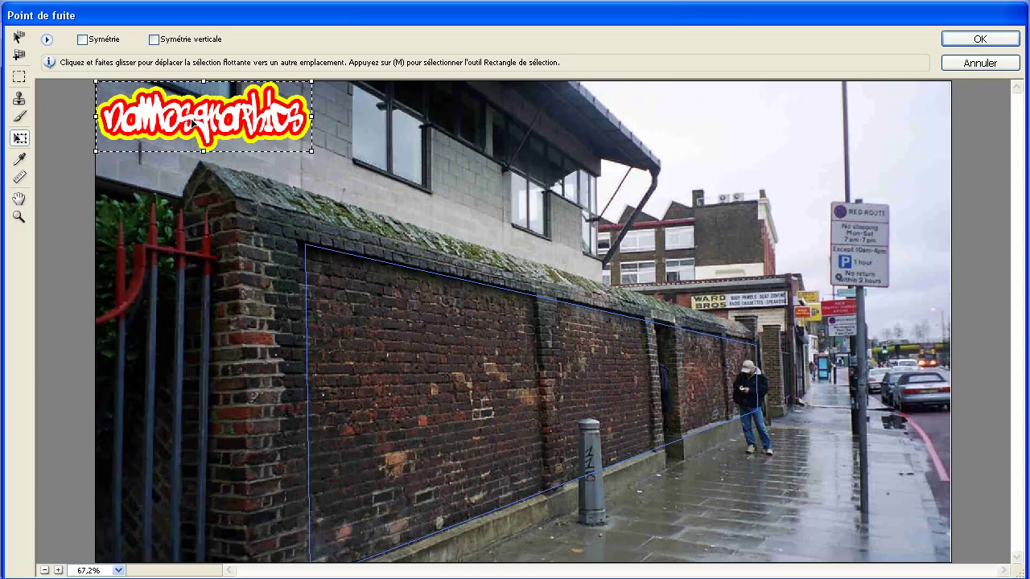
left_click_drag(191, 119, 533, 506)
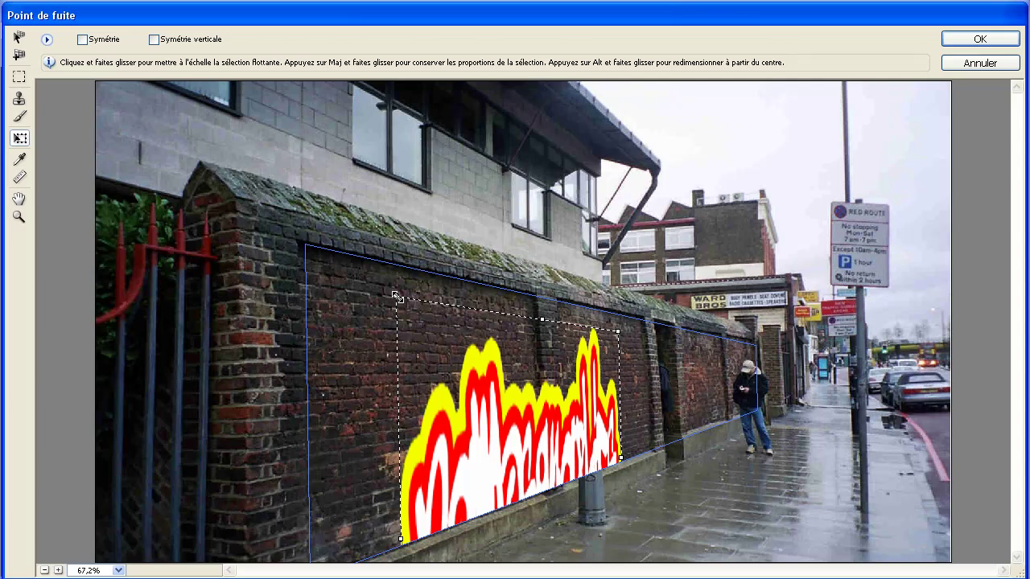
Scale down the floating graffiti and move it up the wall so the whole lettering fits on the first brick section
left_click_drag(395, 296, 498, 365)
left_click_drag(559, 469, 493, 354)
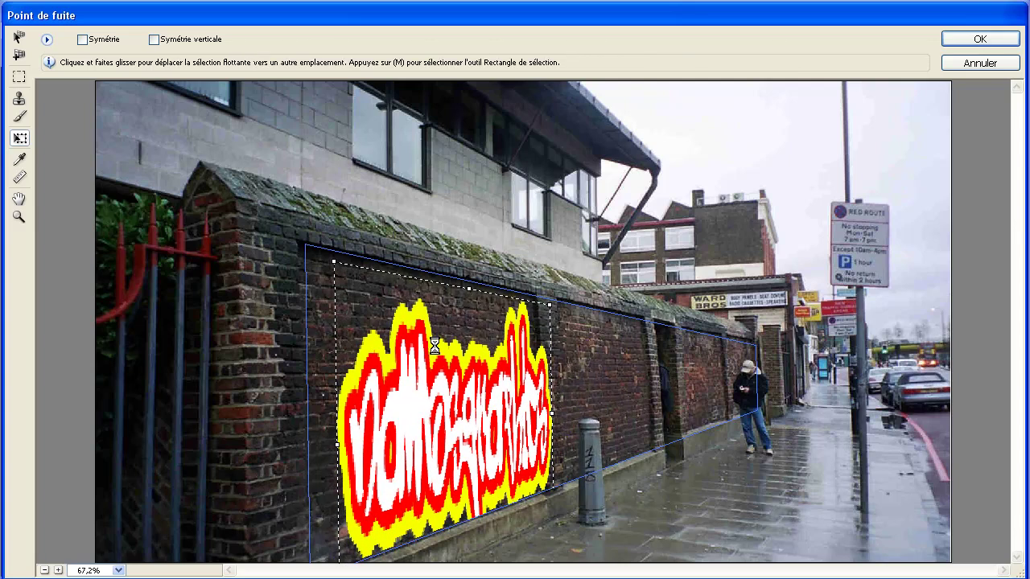
left_click_drag(552, 301, 516, 355)
left_click_drag(447, 465, 432, 408)
left_click_drag(506, 312, 525, 296)
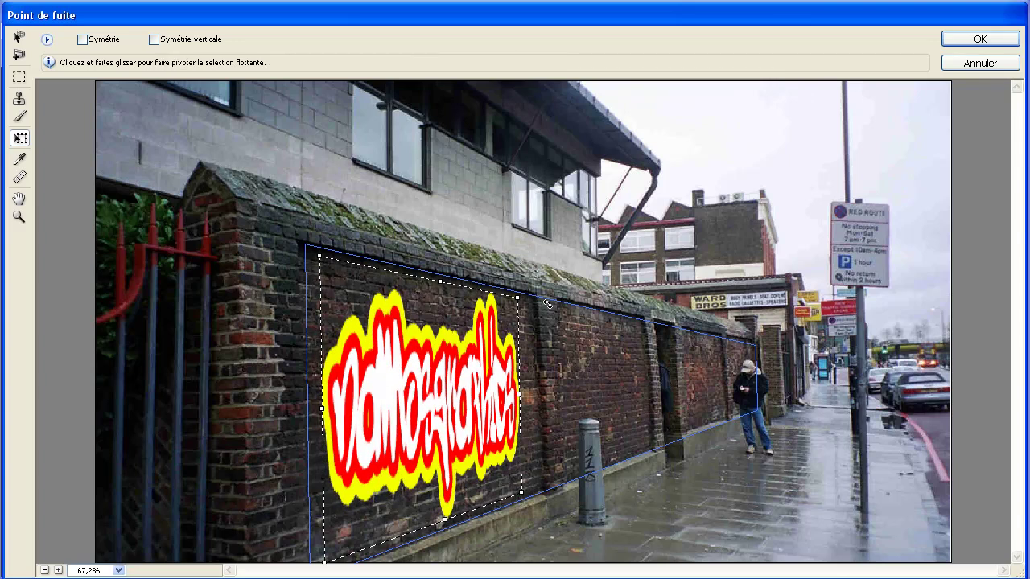
Shrink the graffiti further, center it on the first brick section, widen it slightly, and apply the Vanishing Point filter
left_click_drag(519, 296, 488, 331)
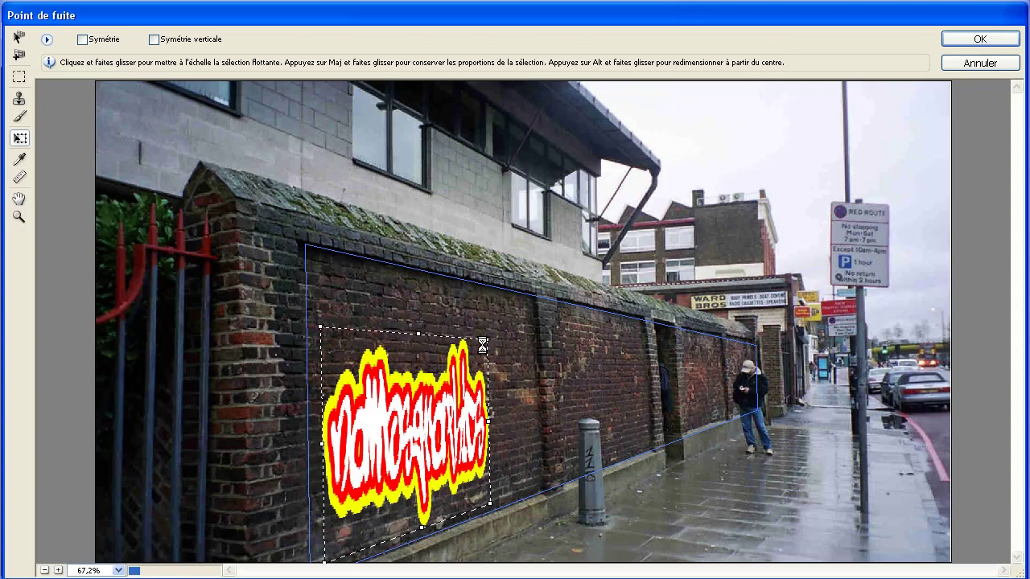
left_click_drag(391, 434, 336, 412)
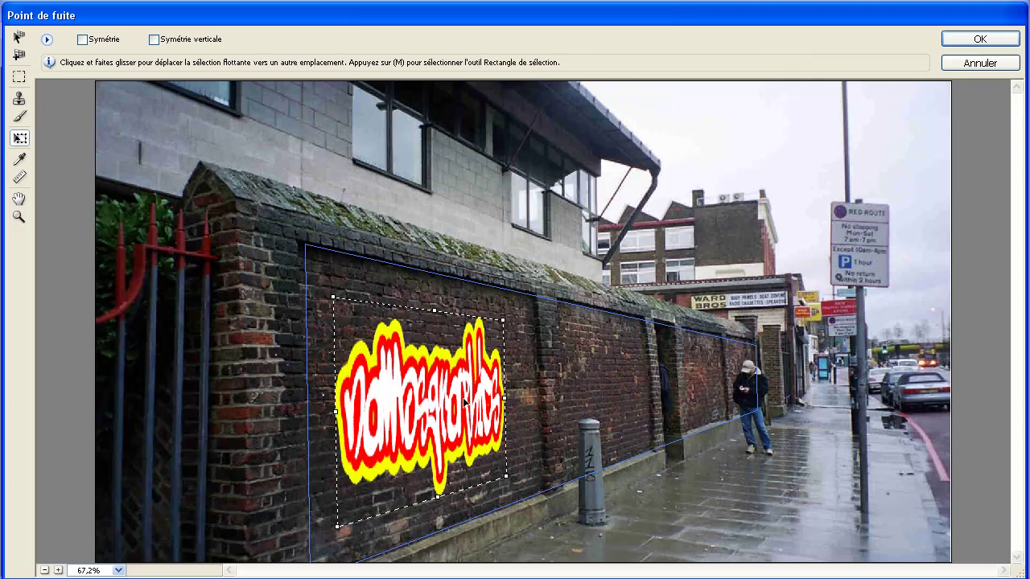
left_click_drag(506, 397, 522, 397)
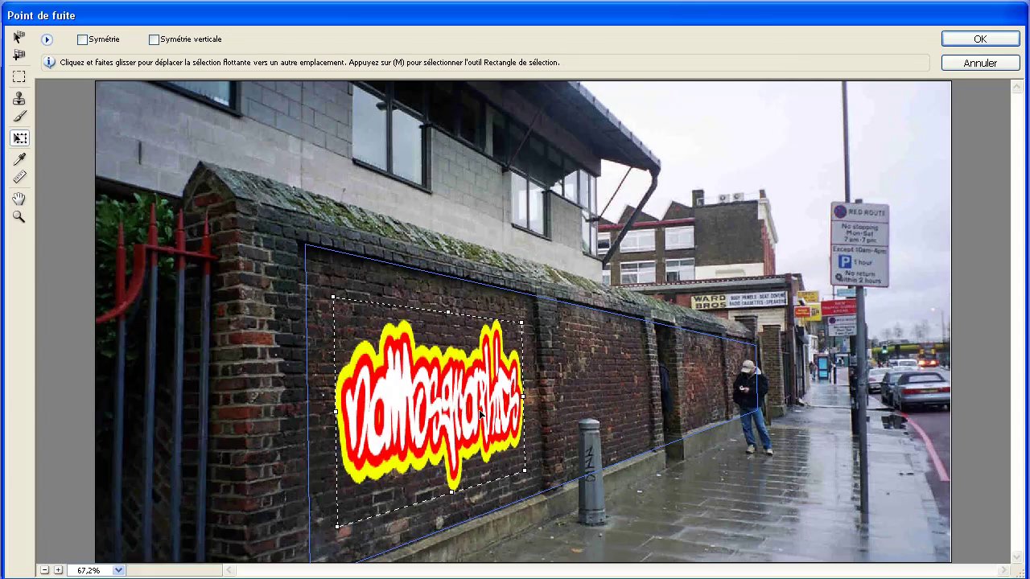
key("Return")
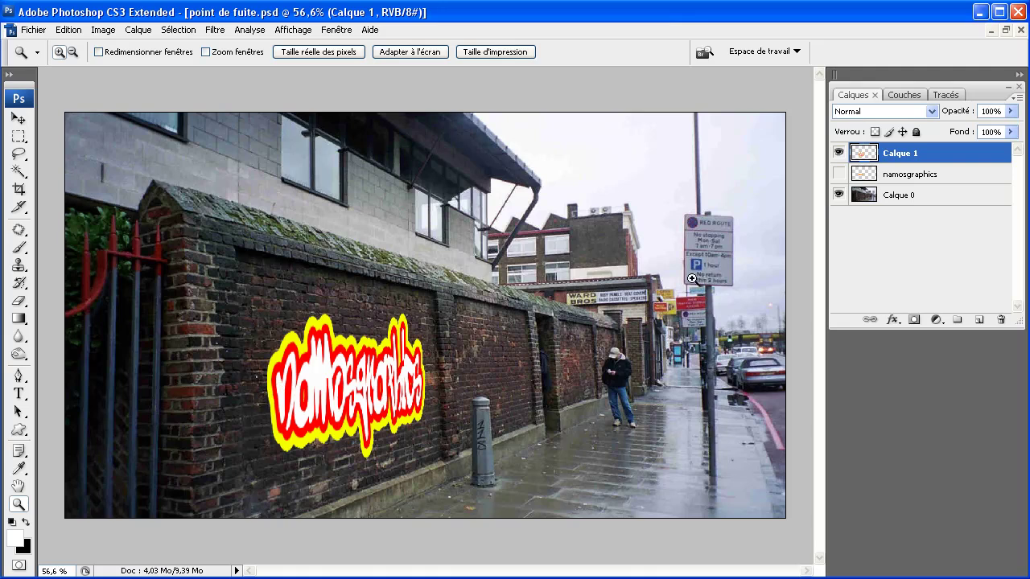
Set Calque 1's blend mode to Différence and view the graffiti at 100%
left_click(867, 111)
left_click(866, 111)
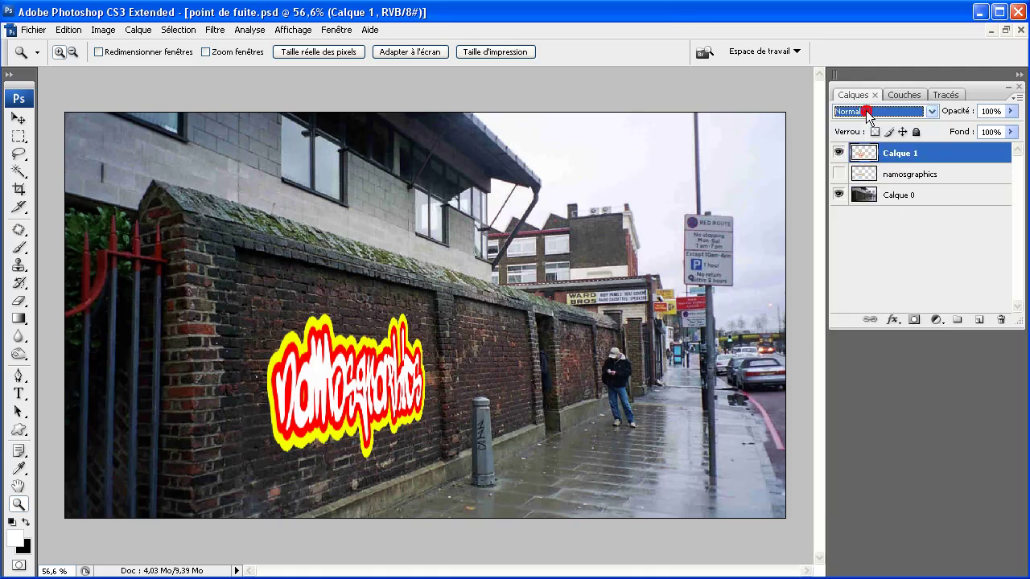
left_click(865, 110)
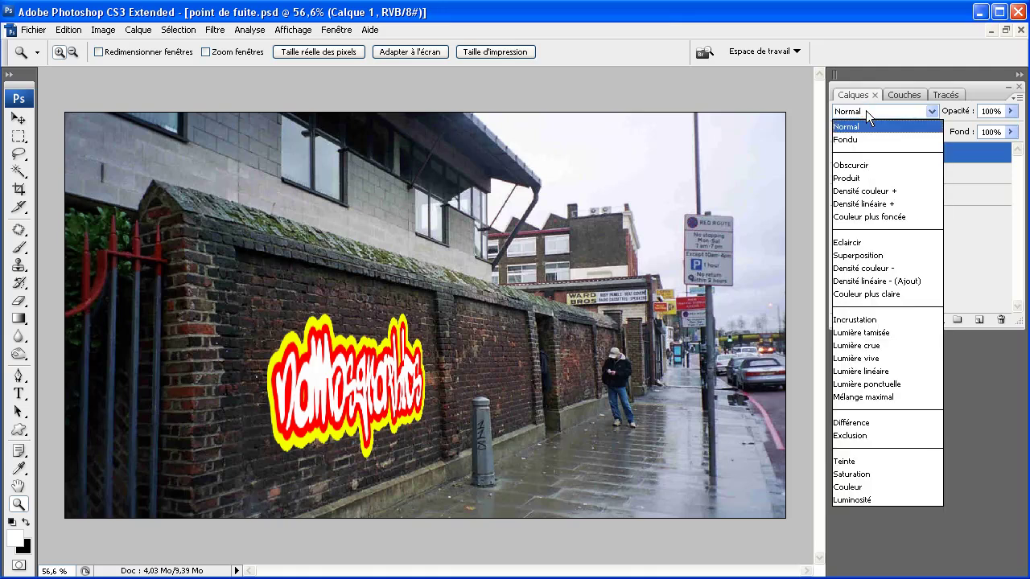
left_click(889, 422)
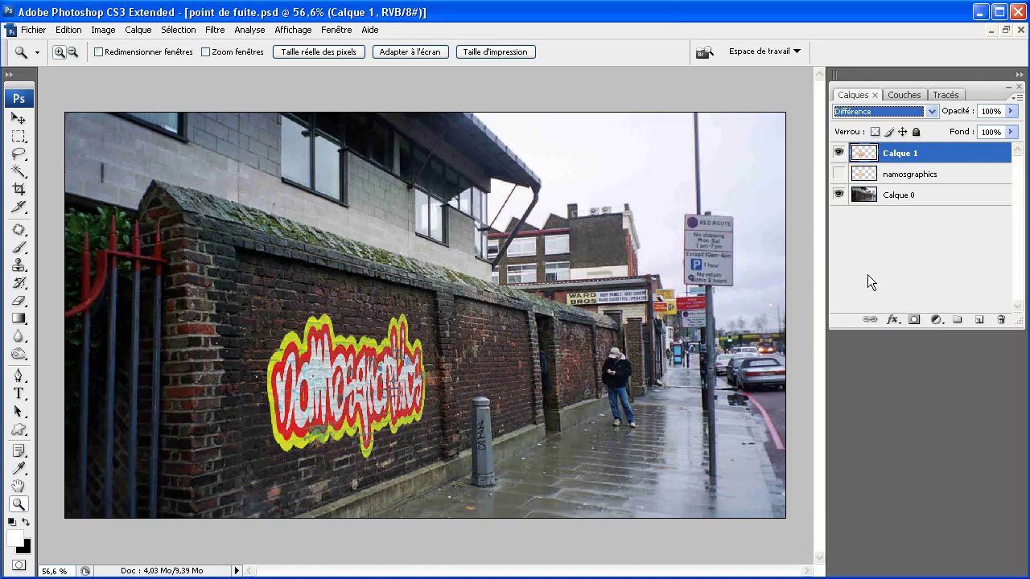
double_click(19, 504)
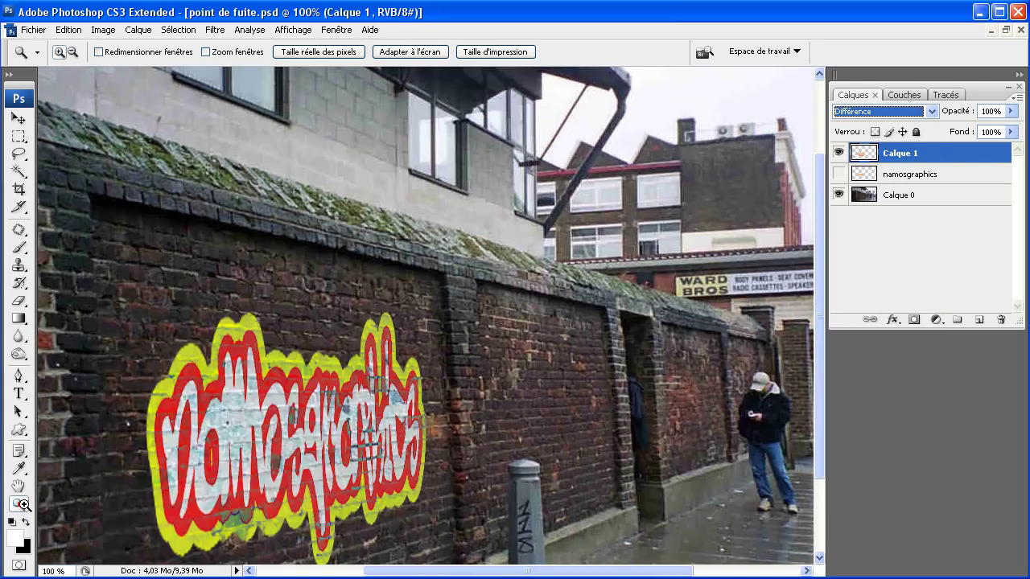
left_click_drag(269, 489, 290, 389)
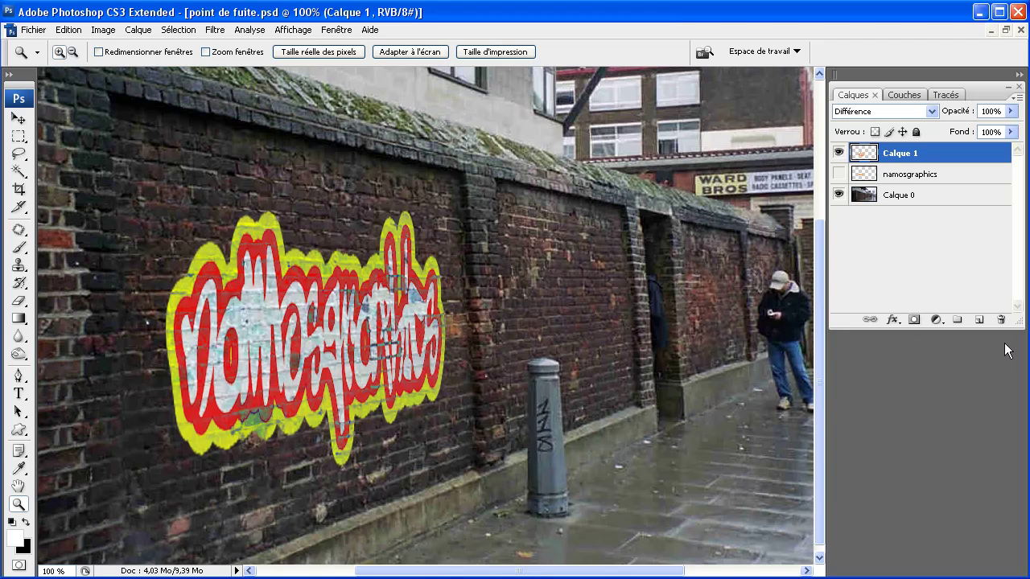
left_click(103, 32)
mouse_move(128, 70)
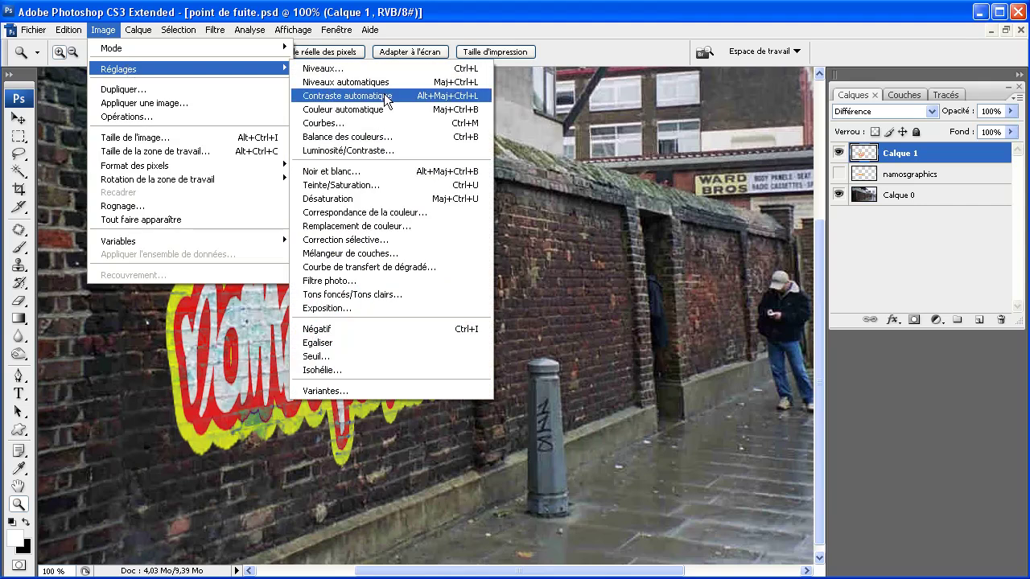
left_click(396, 150)
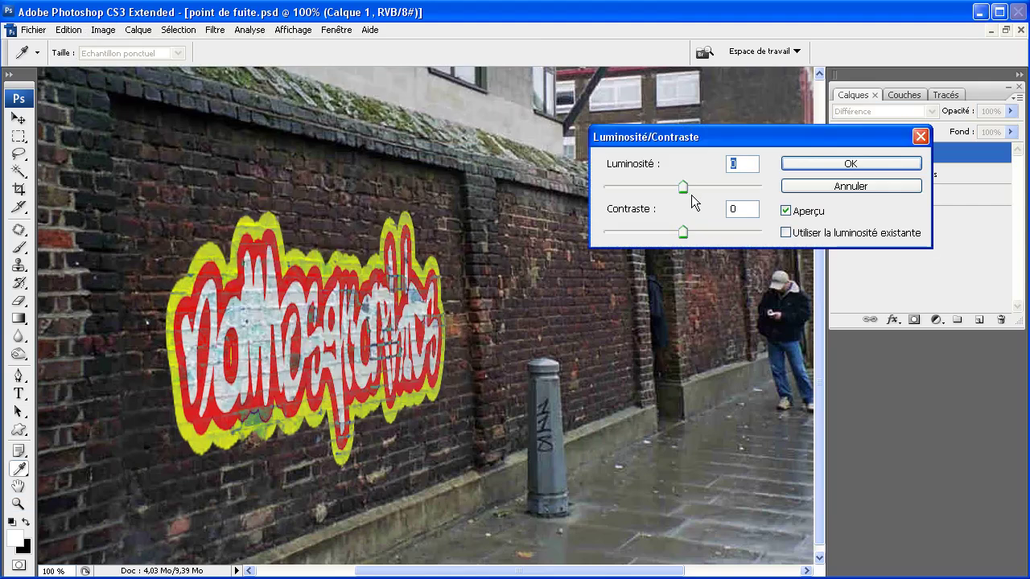
mouse_move(683, 187)
left_mouse_down()
mouse_move(718, 191)
mouse_move(620, 196)
mouse_move(672, 198)
left_mouse_up()
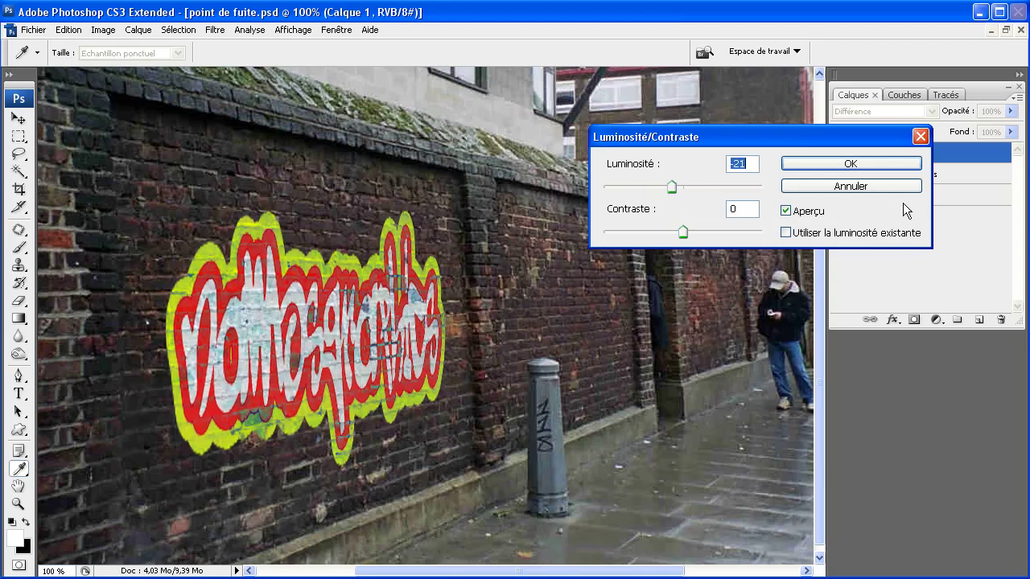
left_click(848, 186)
key("z")
Apply a Levels adjustment to the graffiti on Calque 1 with input levels 42, 0,72 and 229
left_click(103, 31)
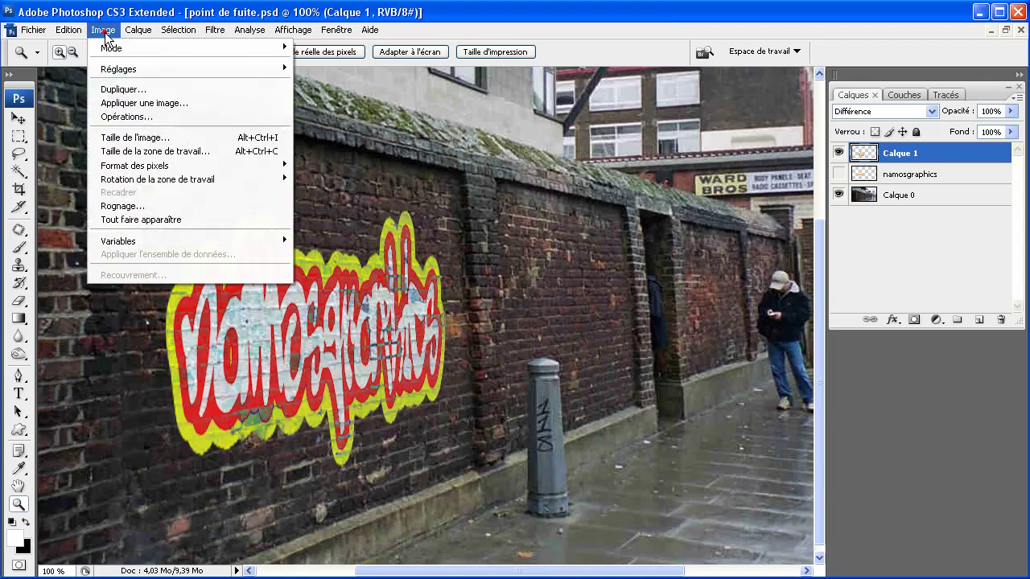
mouse_move(196, 71)
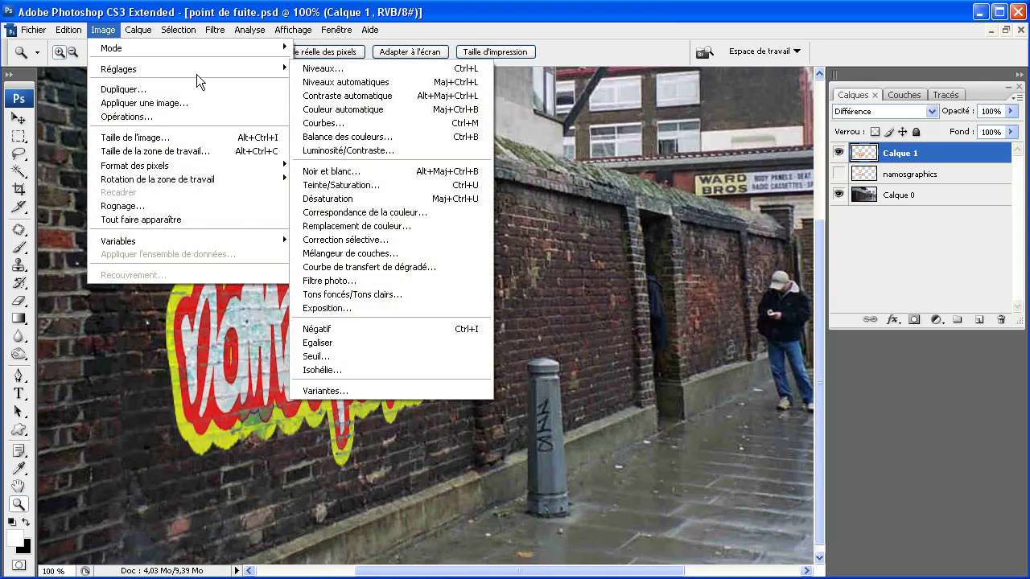
left_click(349, 73)
mouse_move(771, 286)
left_mouse_down()
mouse_move(733, 280)
mouse_move(796, 288)
mouse_move(785, 287)
left_mouse_up()
left_click_drag(871, 283, 850, 283)
left_click_drag(668, 283, 700, 286)
mouse_move(787, 283)
left_mouse_down()
mouse_move(770, 283)
mouse_move(791, 282)
left_mouse_up()
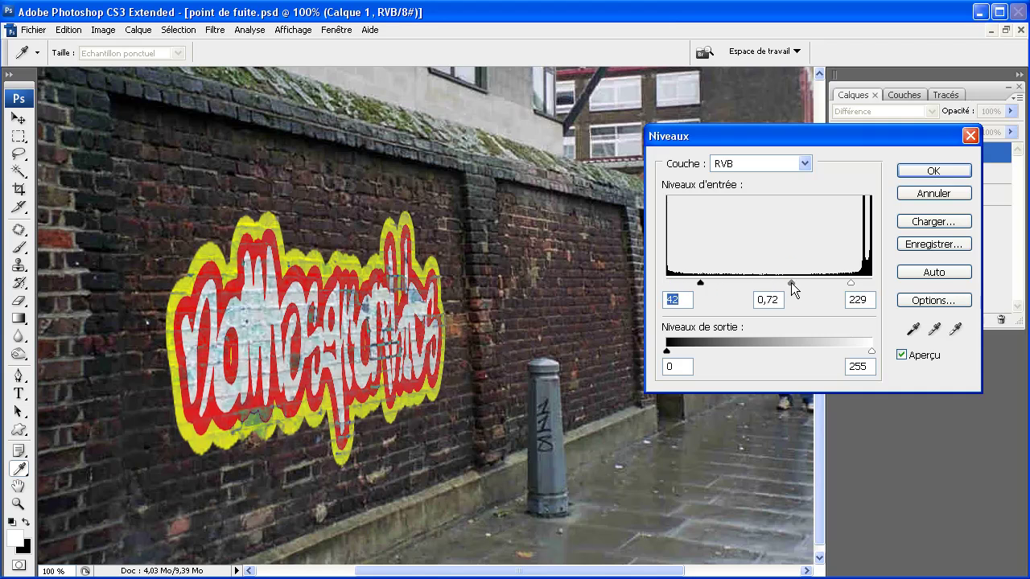
left_click(919, 170)
key("z")
Set Calque 1's opacity to 95% and activate the Move tool
mouse_move(957, 112)
left_mouse_down()
mouse_move(937, 117)
mouse_move(952, 117)
left_mouse_up()
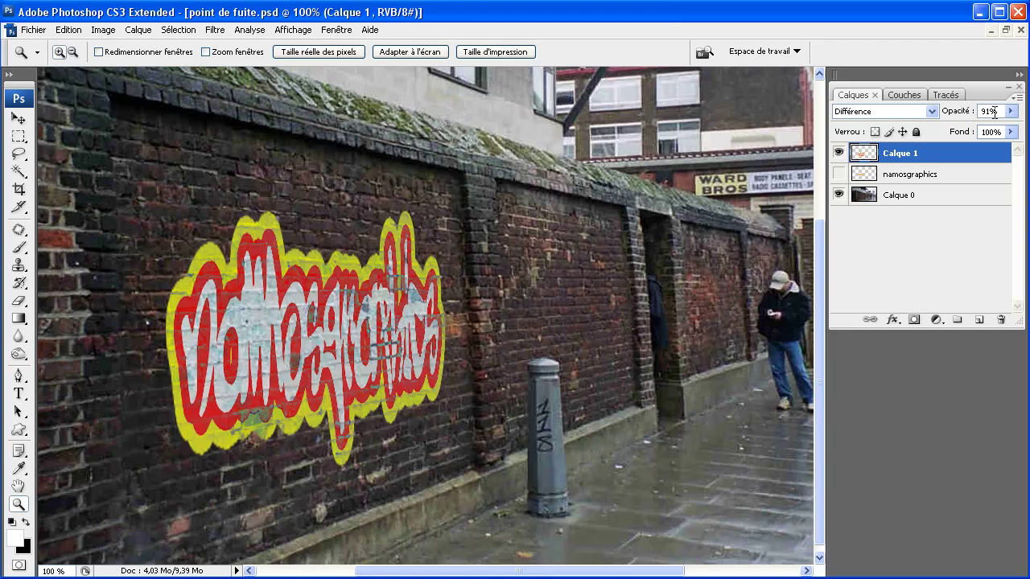
left_click(950, 117)
type("95")
left_click(19, 118)
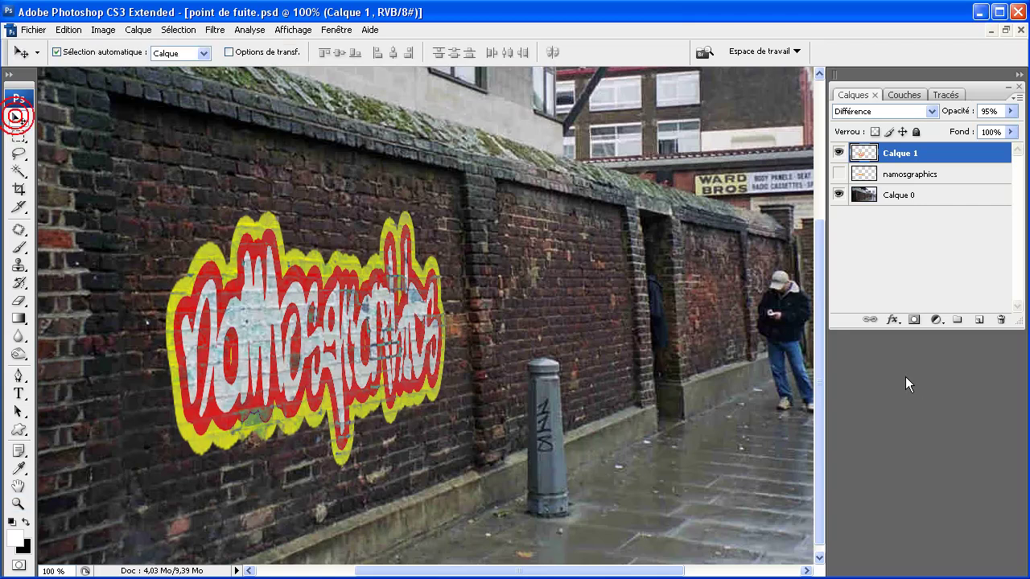
Inspect the graffiti on the wall with the interface panels hidden, and restore the panels
left_click(915, 278)
left_click(925, 154)
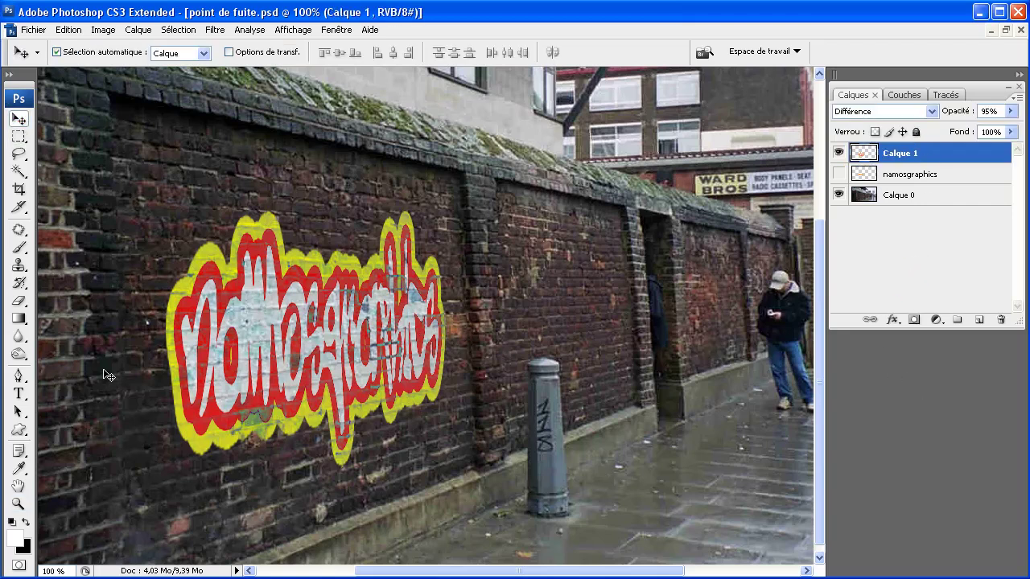
key("Tab")
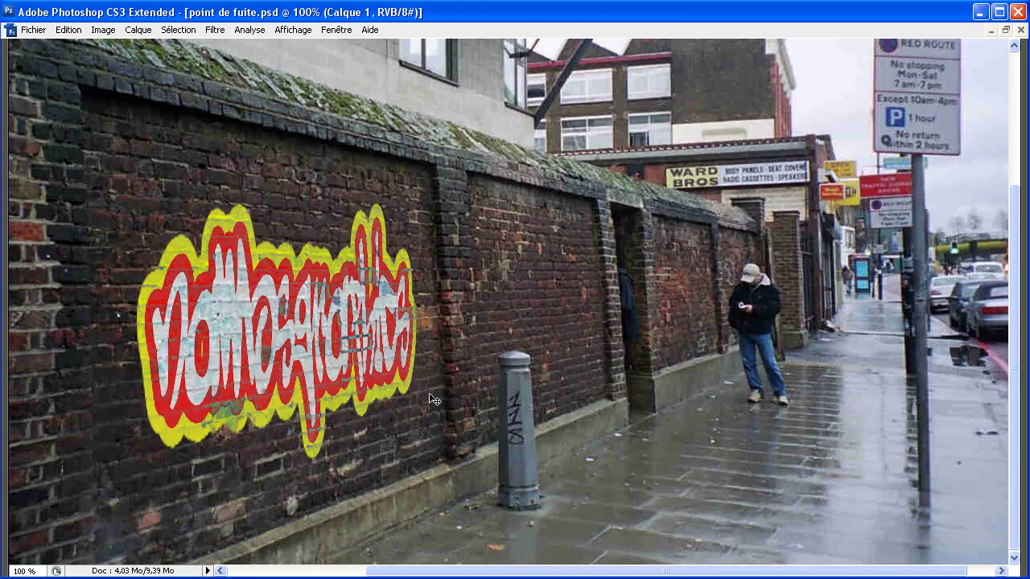
key("Tab")
Resize the whole image to a height of 720 pixels, keeping its proportions
left_click(18, 504)
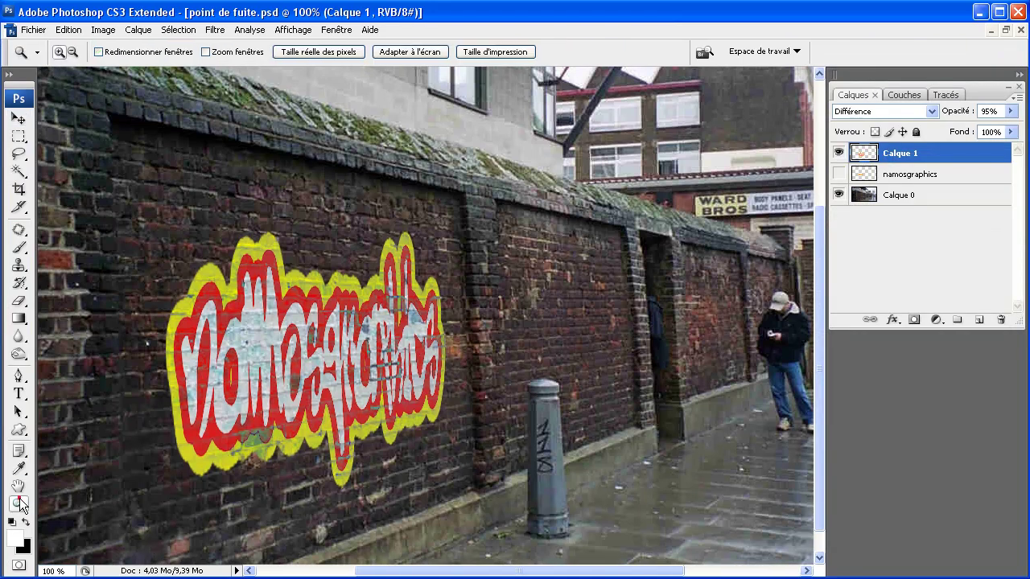
left_click(102, 29)
mouse_move(137, 71)
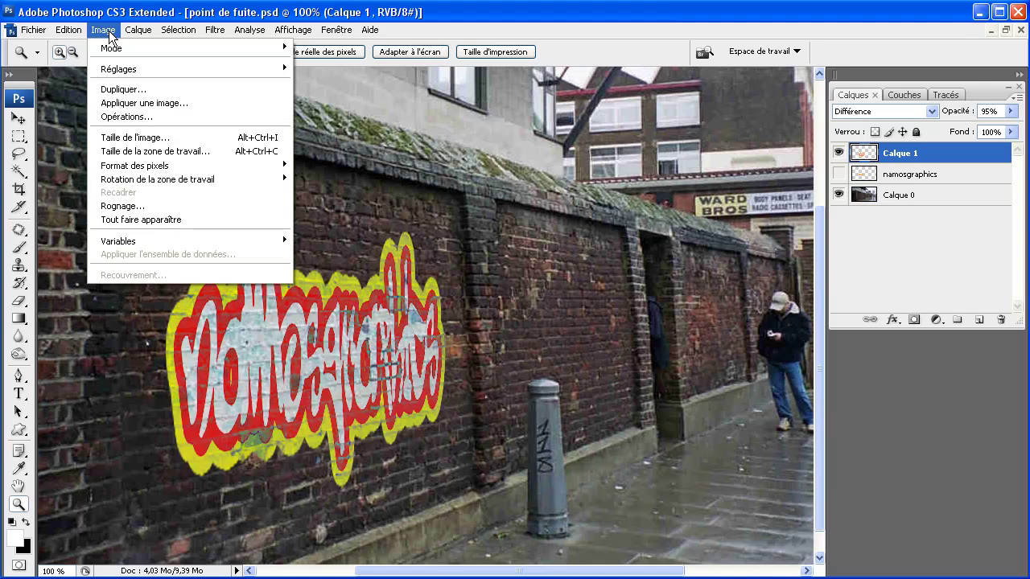
left_click(137, 138)
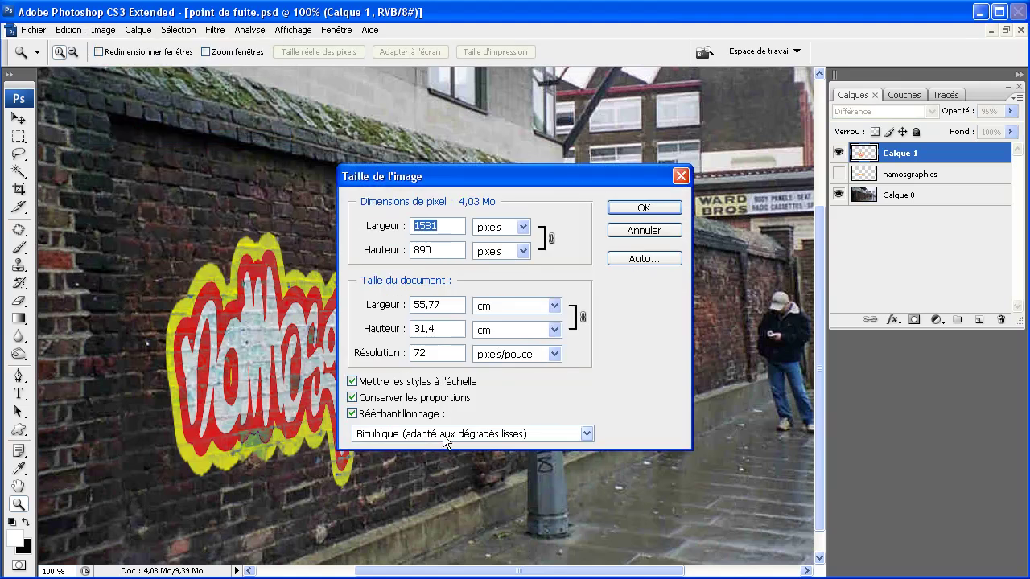
key("Tab")
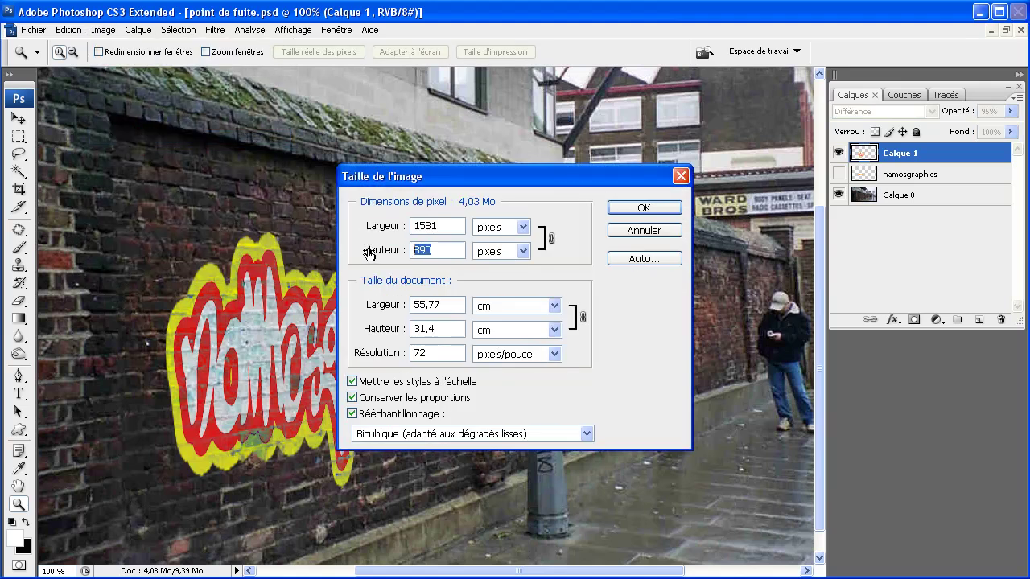
type("720")
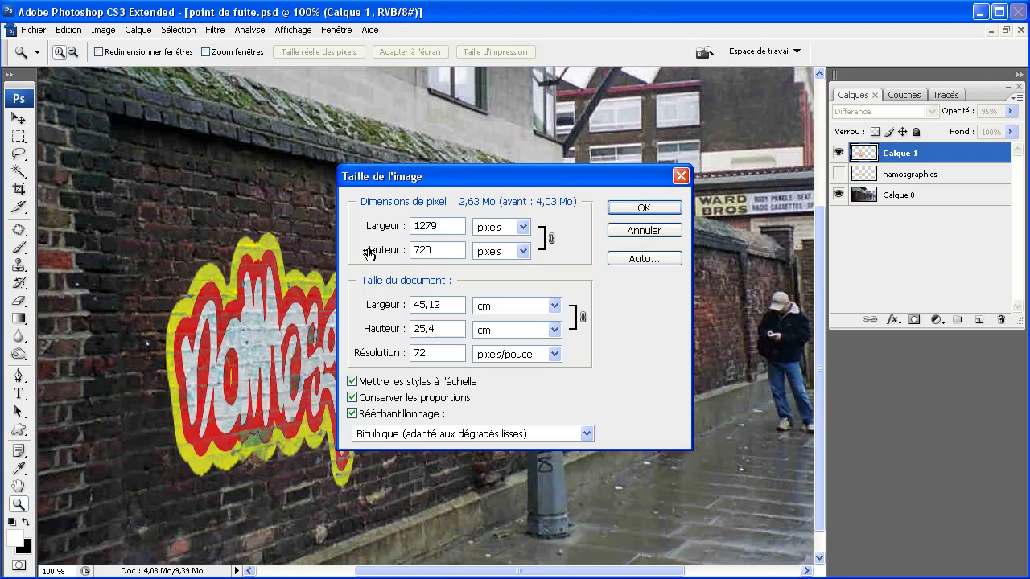
key("Return")
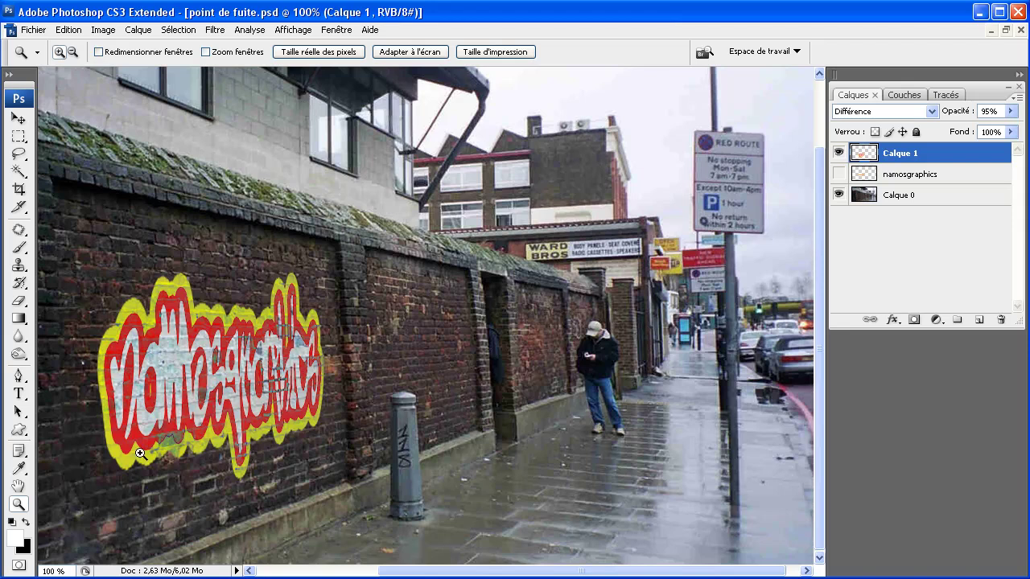
Display the resized image in full-screen mode without panels and examine the finished graffiti composite
key("Tab")
key("f")
key("f")
left_click_drag(480, 423, 477, 304)
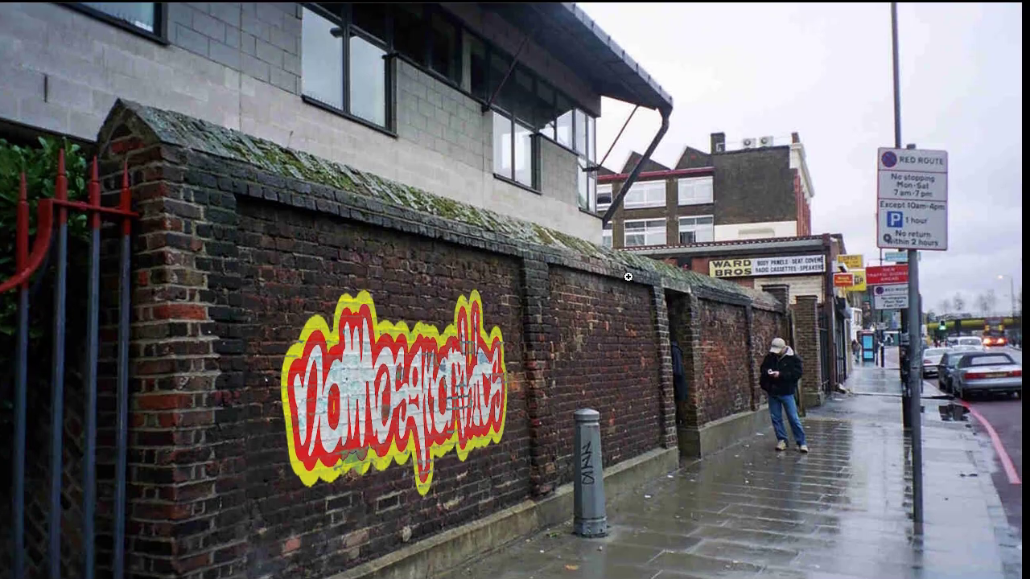